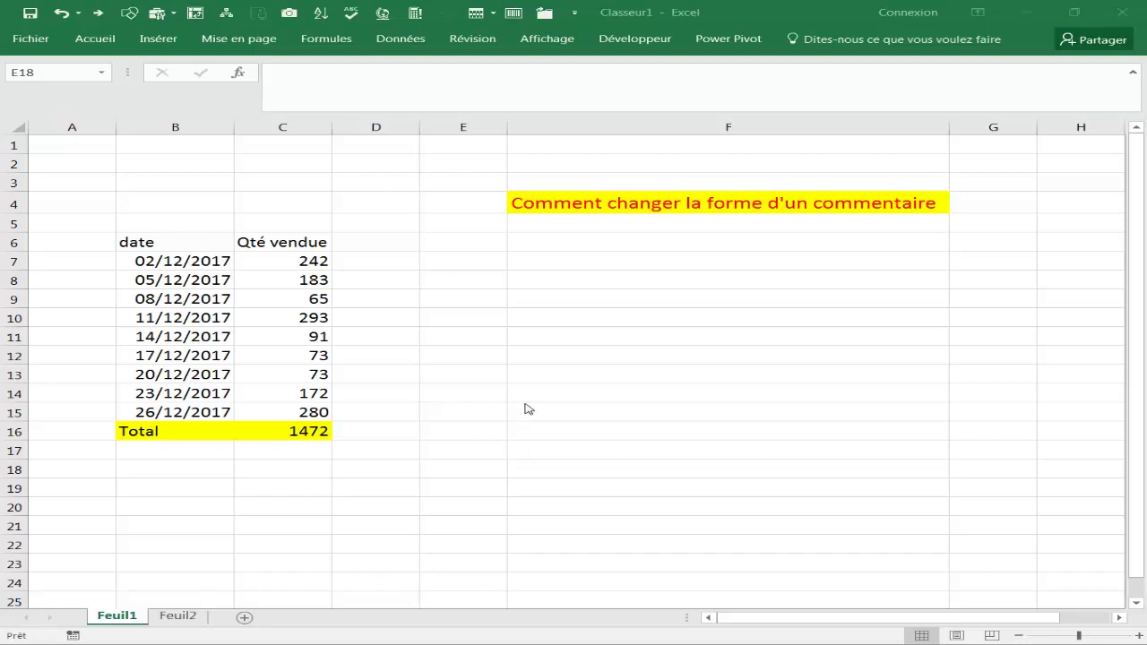
- Insert a comment reading 'commentaire 01' on cell E11
left_click(547, 329)
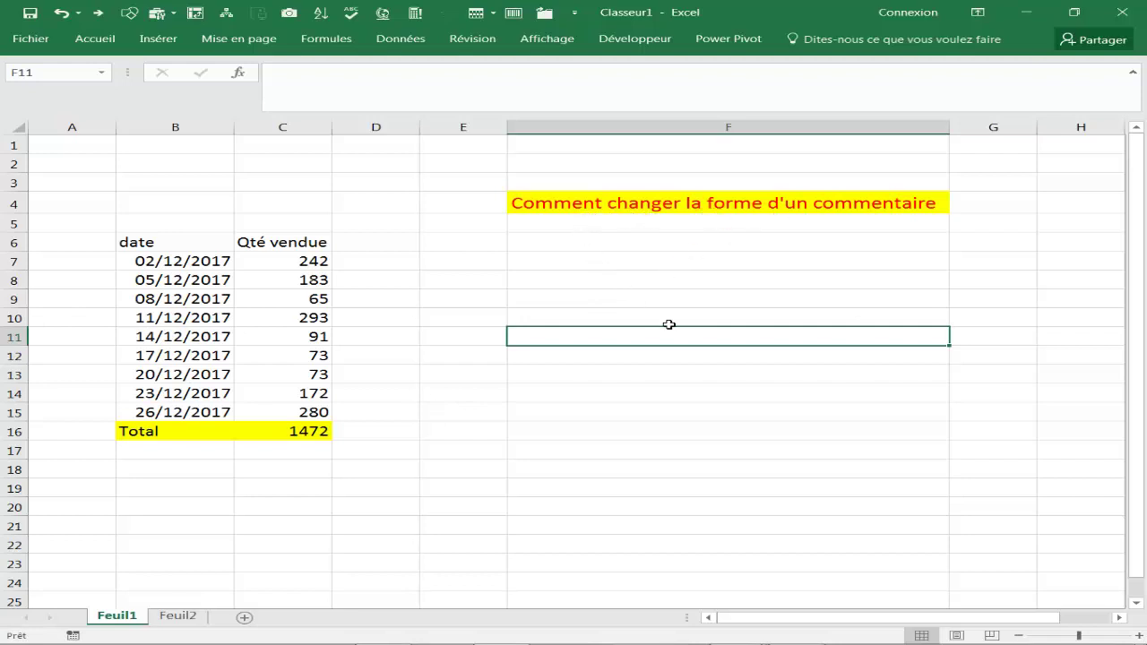
left_click(469, 336)
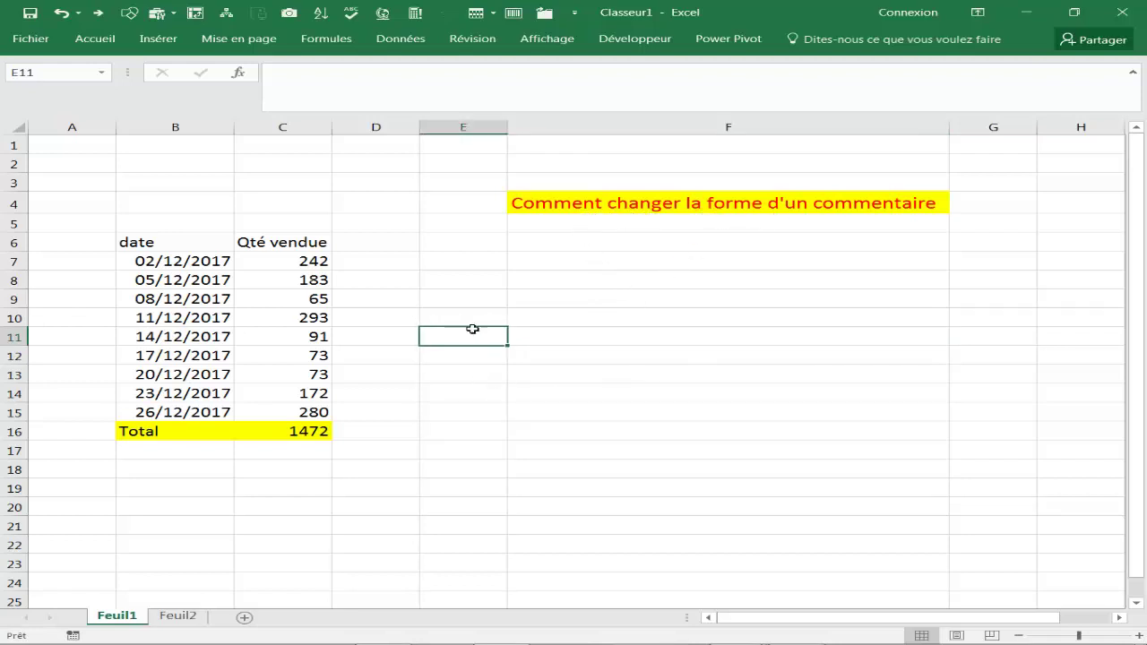
right_click(472, 329)
left_click(569, 553)
type("commentaire 01")
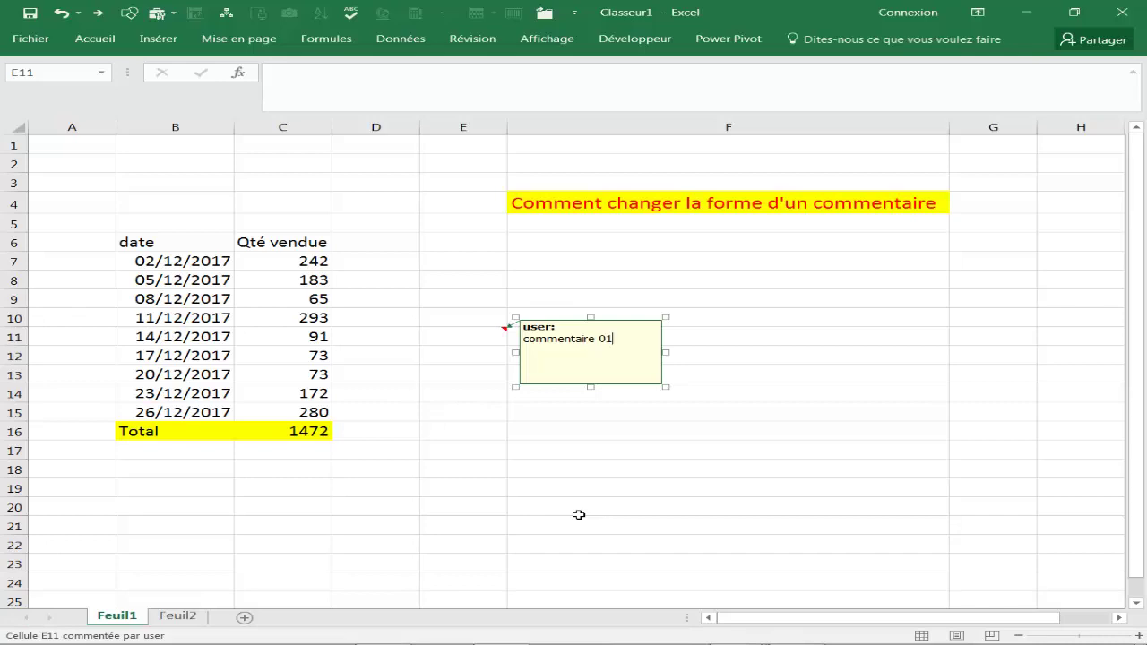
left_click(584, 493)
- Set the E11 comment to stay permanently displayed with Afficher/Masquer les commentaires
left_click(494, 331)
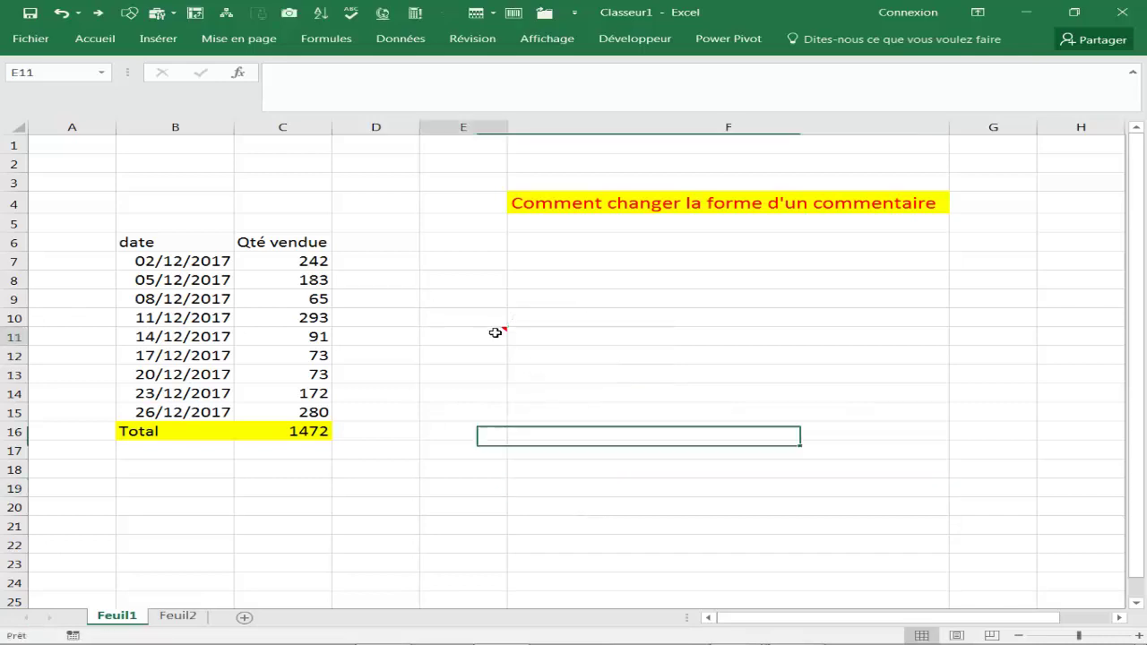
right_click(495, 332)
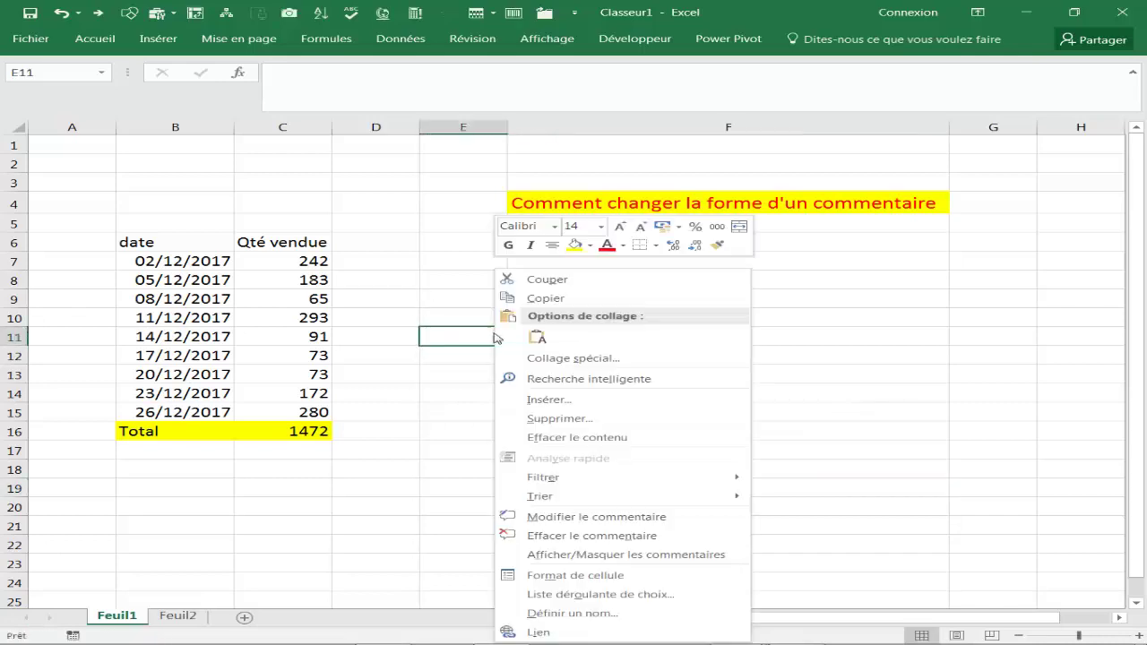
left_click(587, 553)
left_click(563, 446)
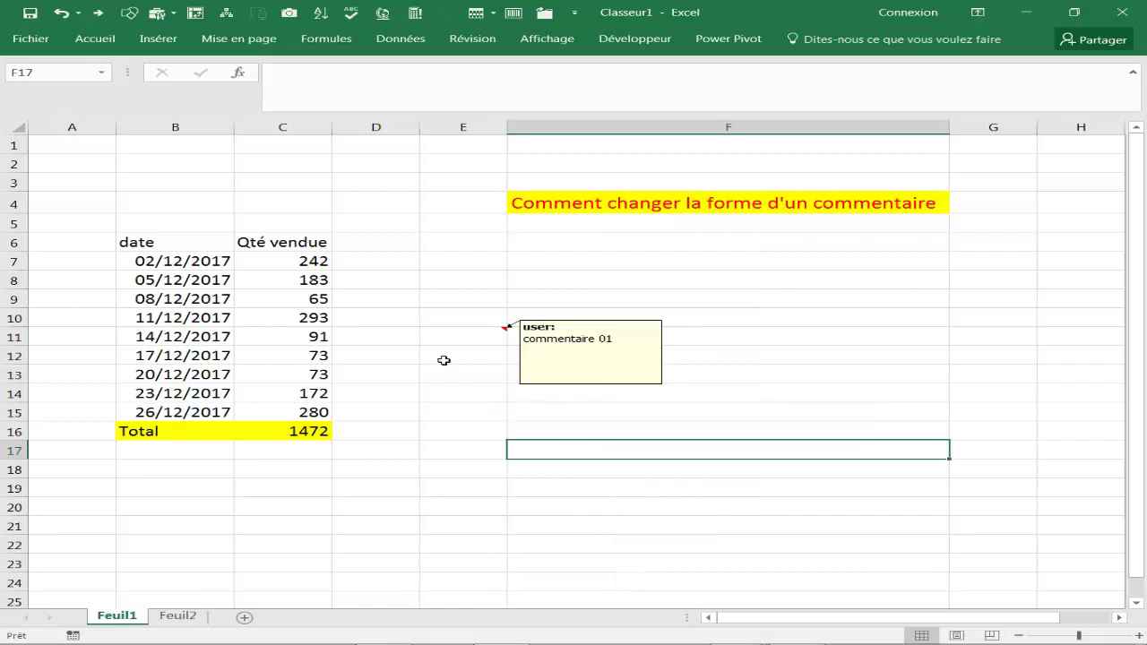
left_click(628, 256)
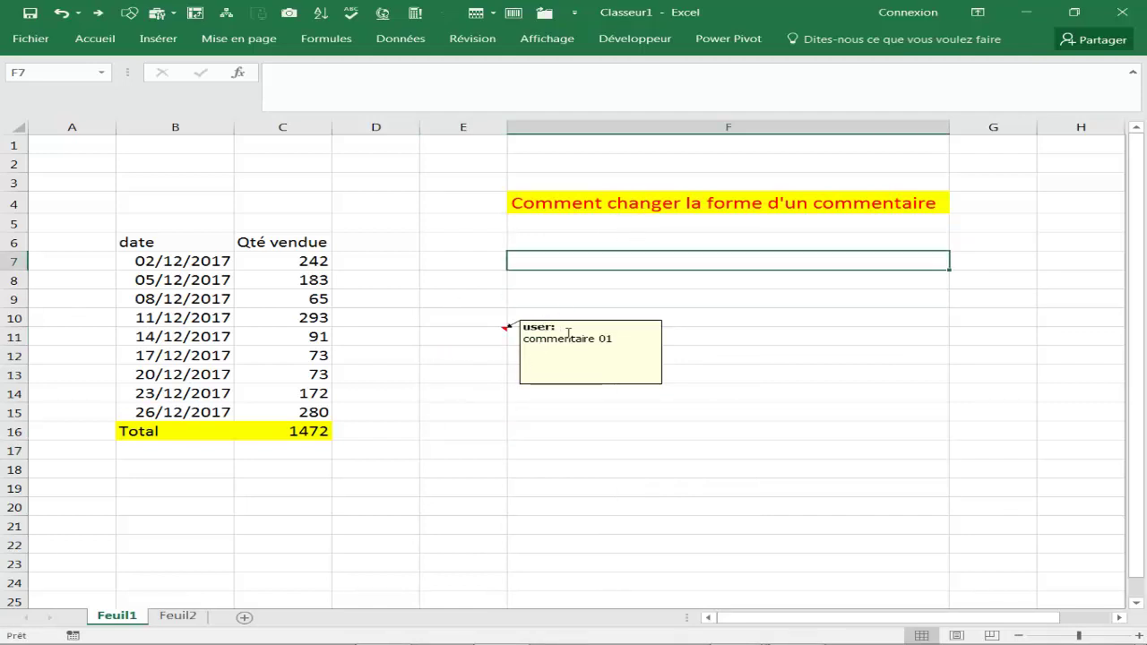
- Copy the Sub comment1 macro code from the Word document and return to the Excel workbook
mouse_move(574, 642)
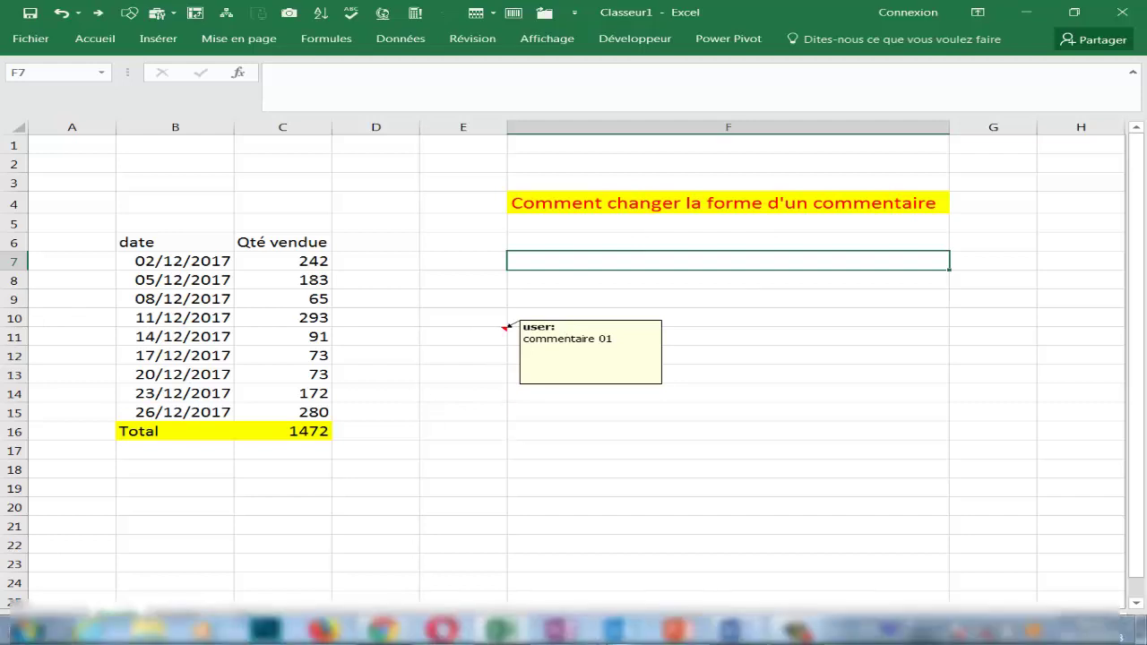
mouse_move(760, 632)
left_click(654, 558)
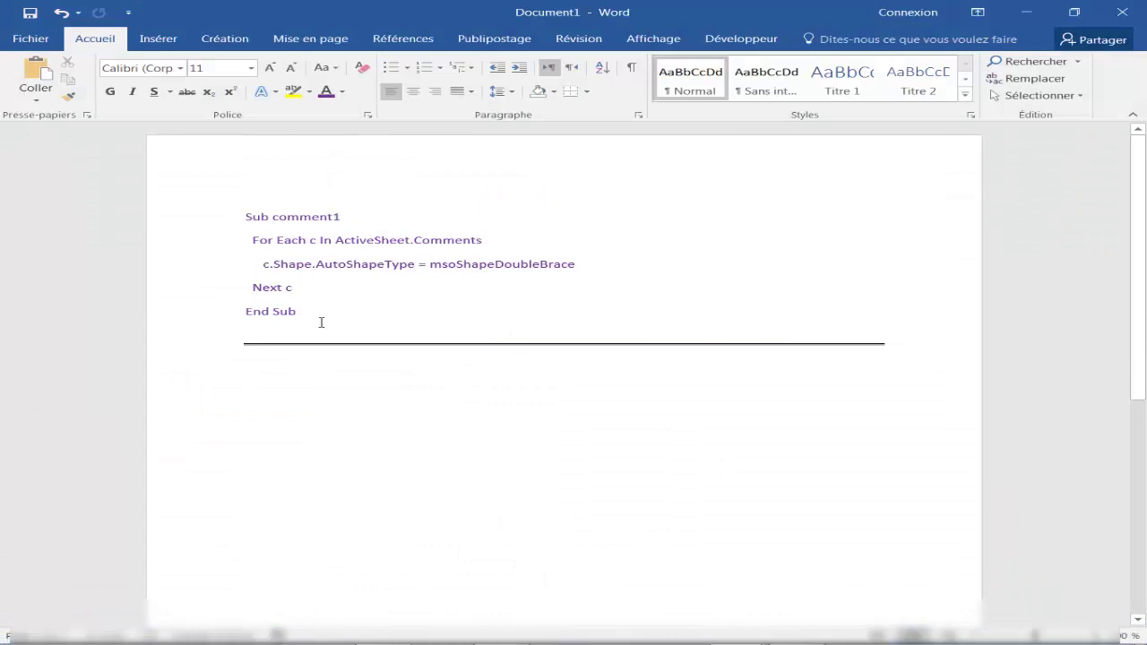
left_click_drag(321, 322, 197, 206)
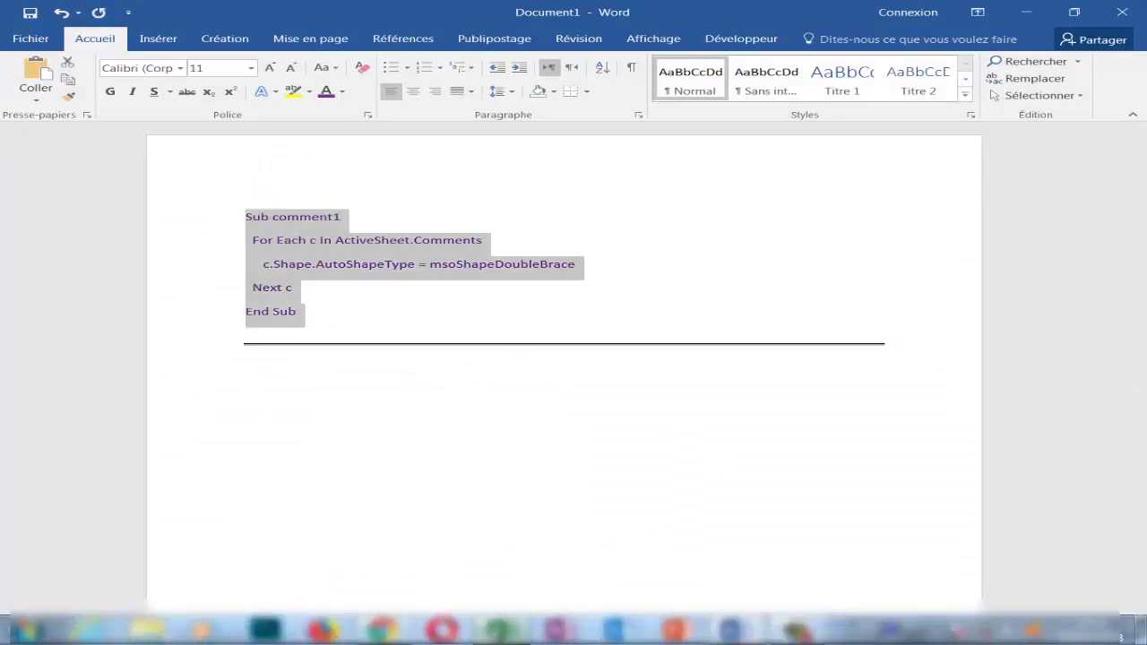
left_click(498, 632)
left_click(537, 444)
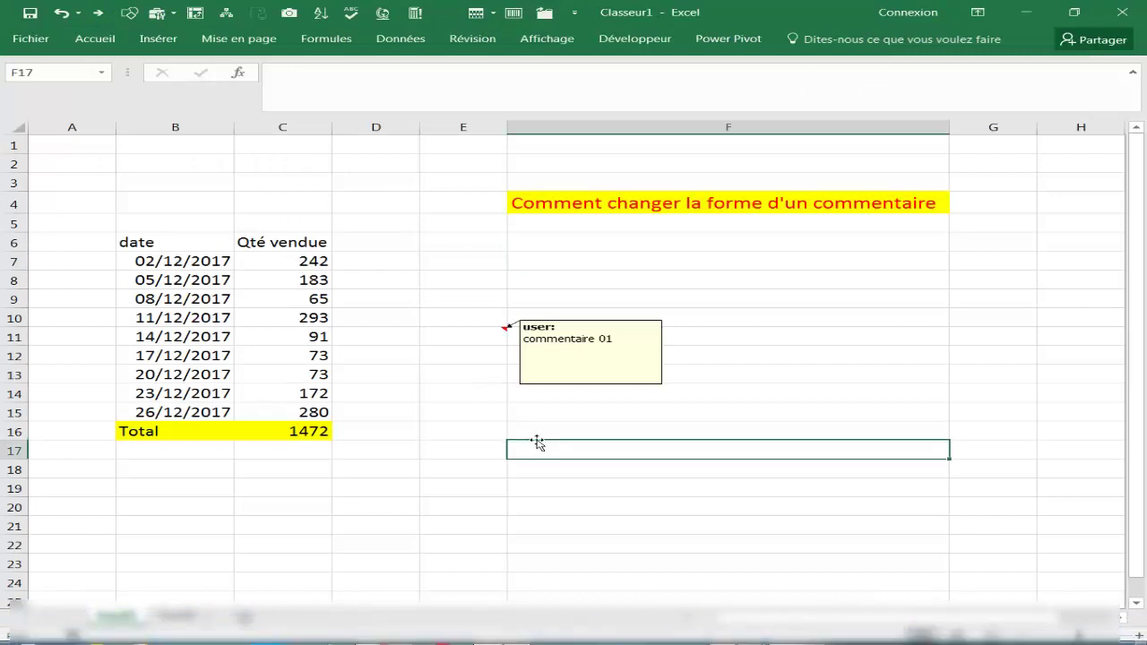
- Record a placeholder Macro2 that just selects F7, then bring up the Macros list
left_click(603, 43)
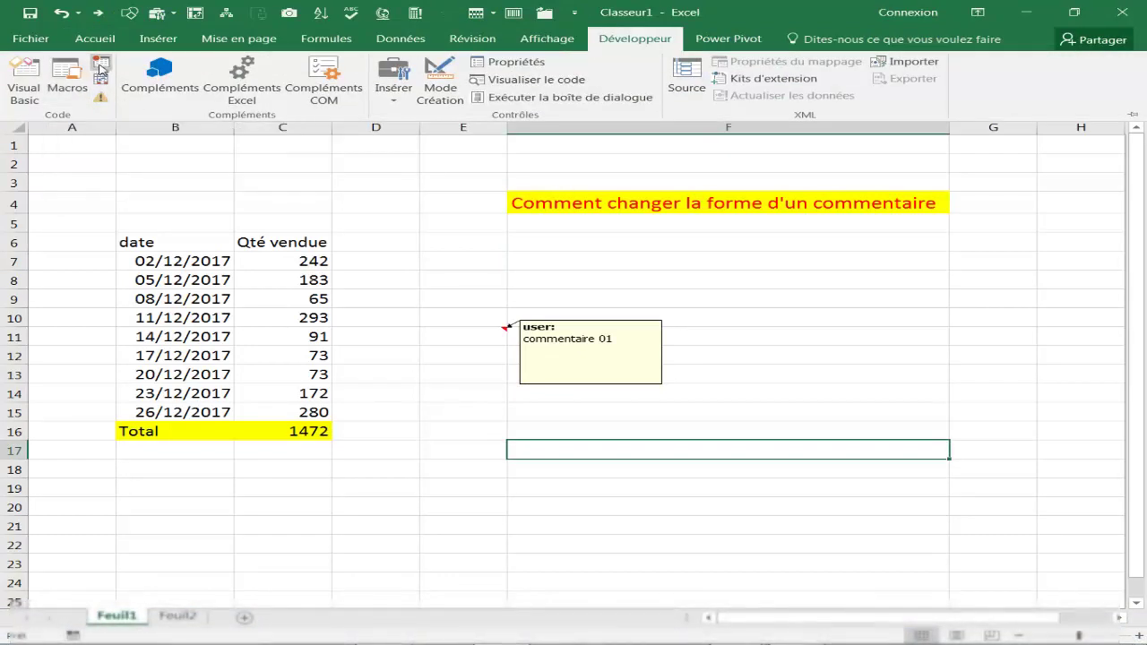
left_click(101, 69)
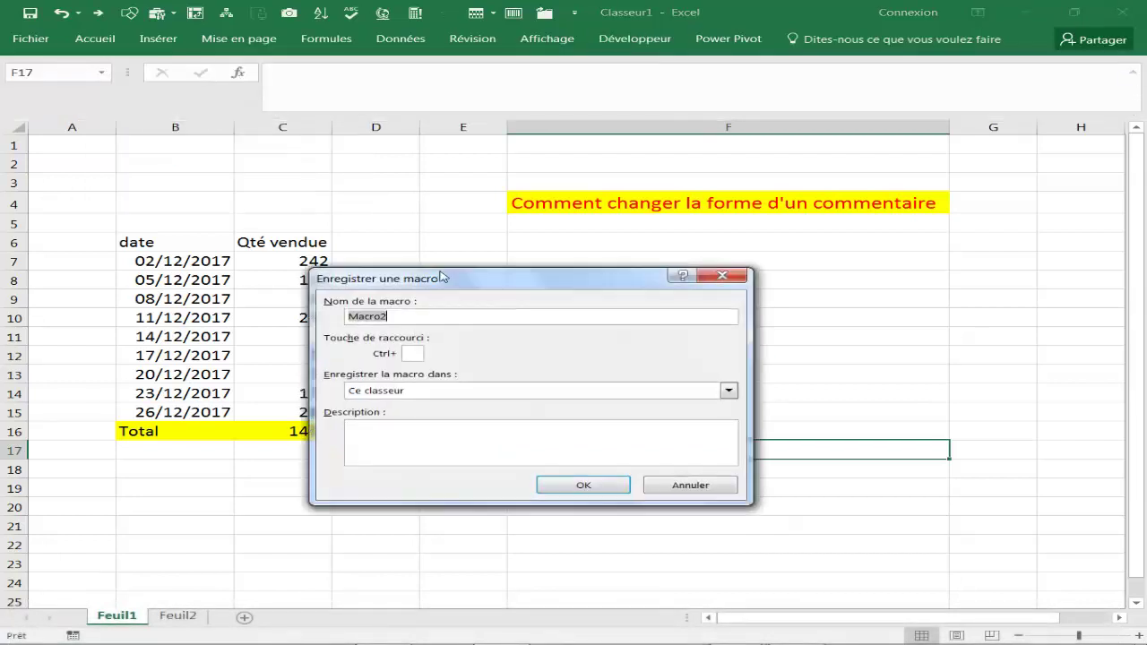
left_click(583, 485)
left_click(687, 260)
left_click(617, 41)
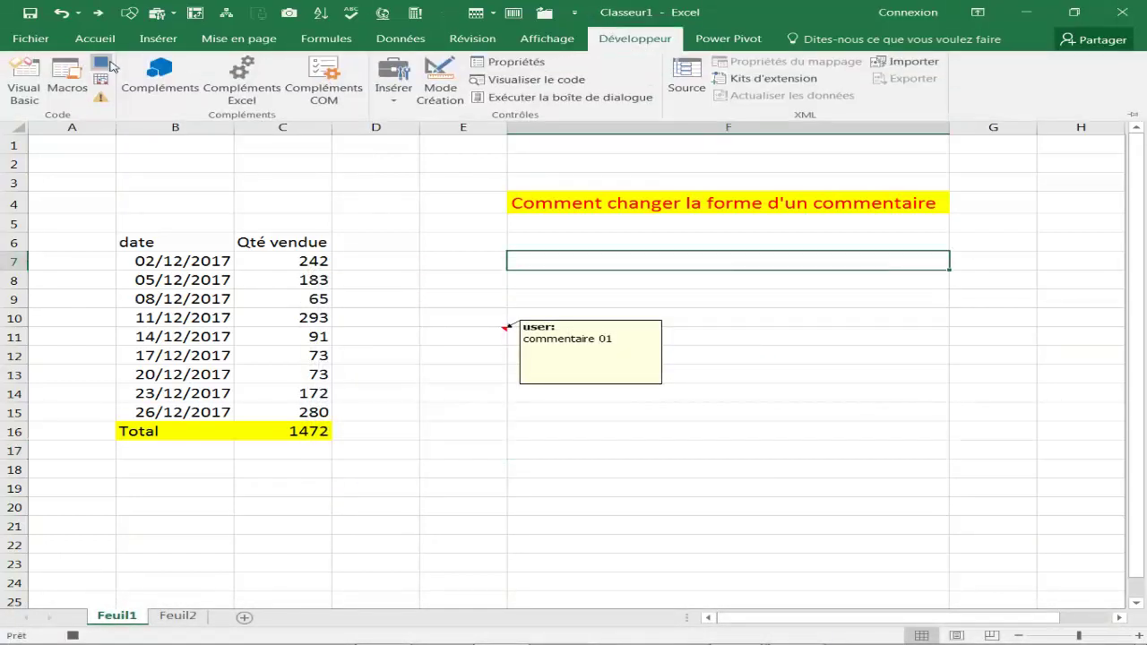
left_click(67, 80)
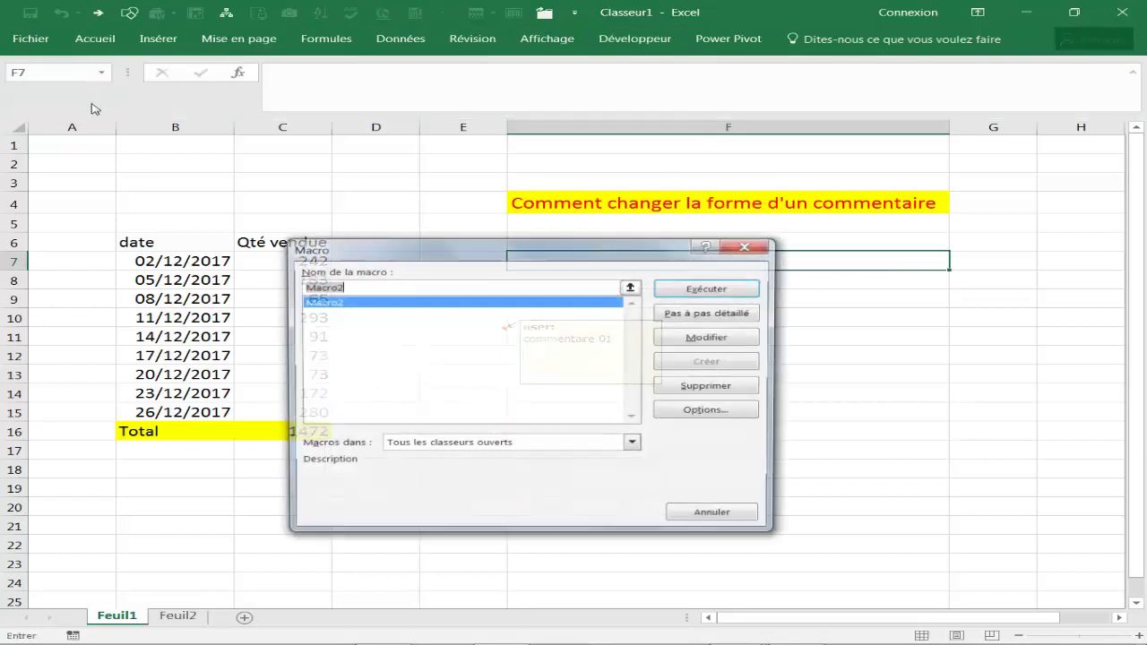
- Replace Macro2's code with the pasted comment1 procedure using msoShapeDoubleBrace
left_click(683, 339)
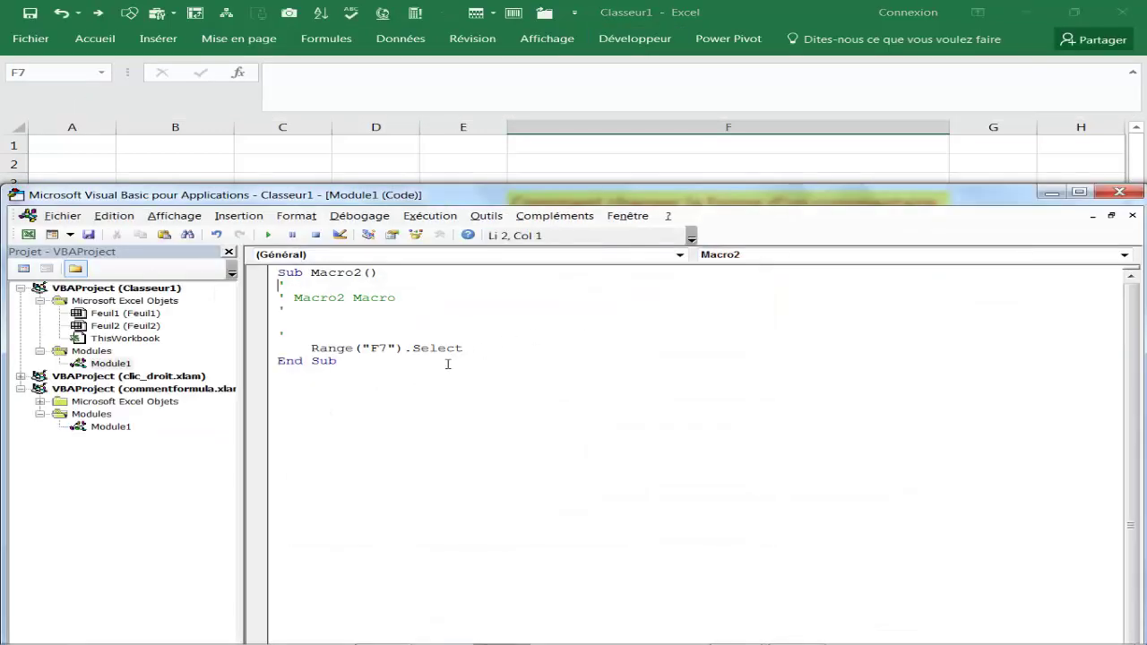
key("ctrl+a")
key("Delete")
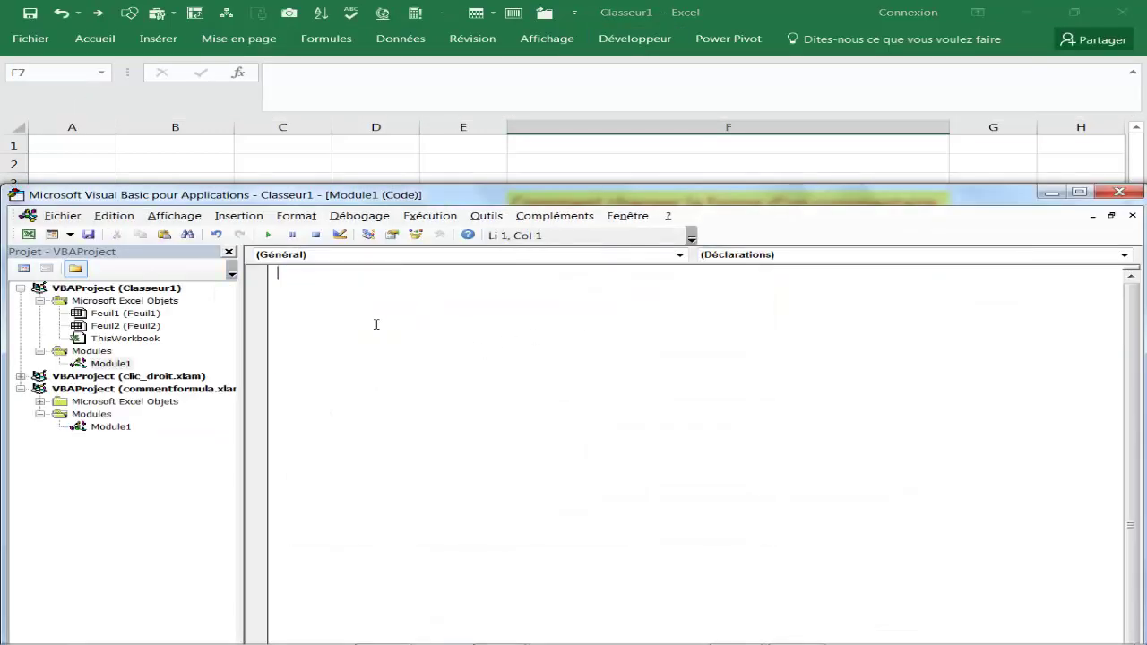
type("Sub comment1()   For Each c In ActiveSheet.Comments      c.Shape.AutoShapeType = msoShapeDoubleBrace   Next c End Sub")
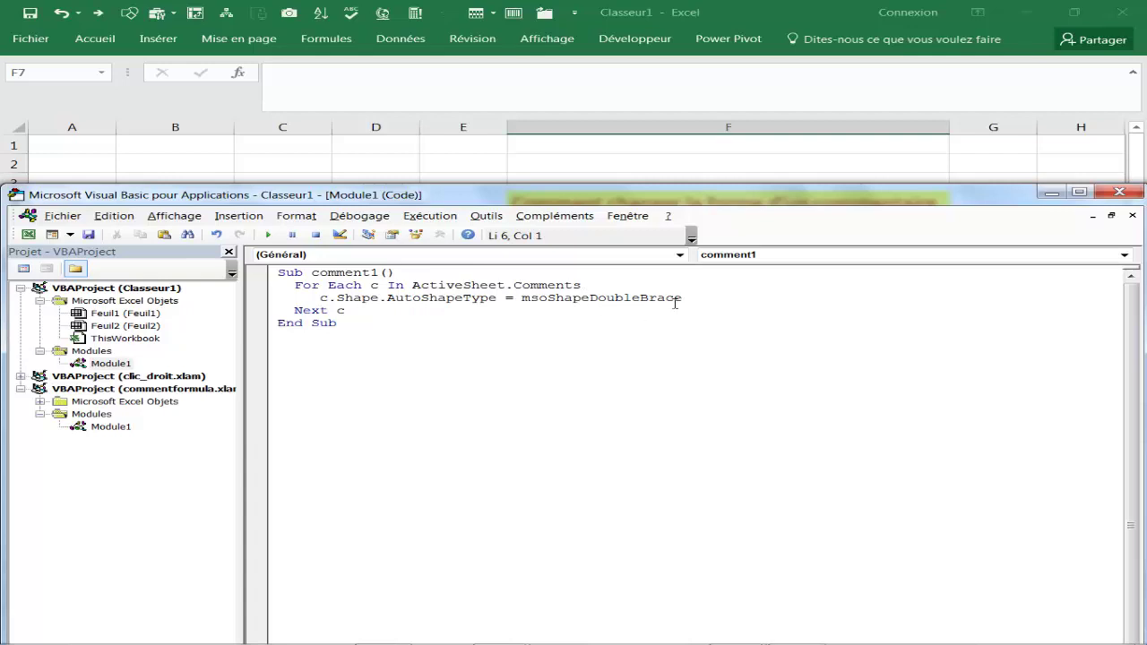
left_click_drag(683, 299, 522, 301)
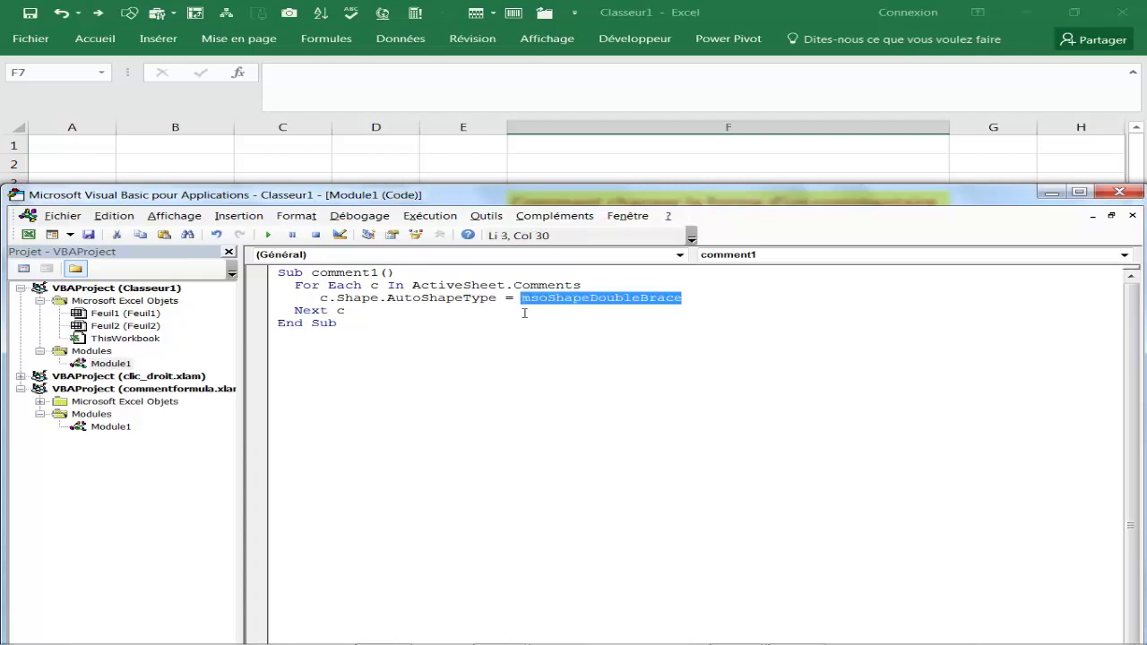
left_click(520, 347)
- Draw a blue oval over cells C2:C3 as a button
left_click(1119, 192)
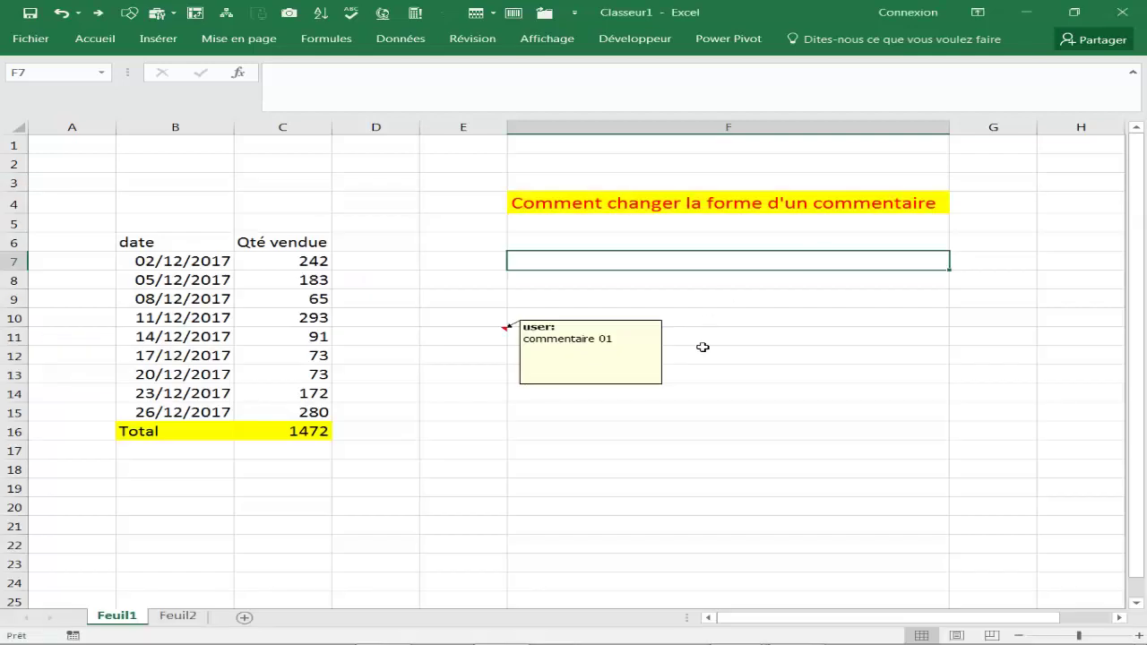
left_click(757, 339)
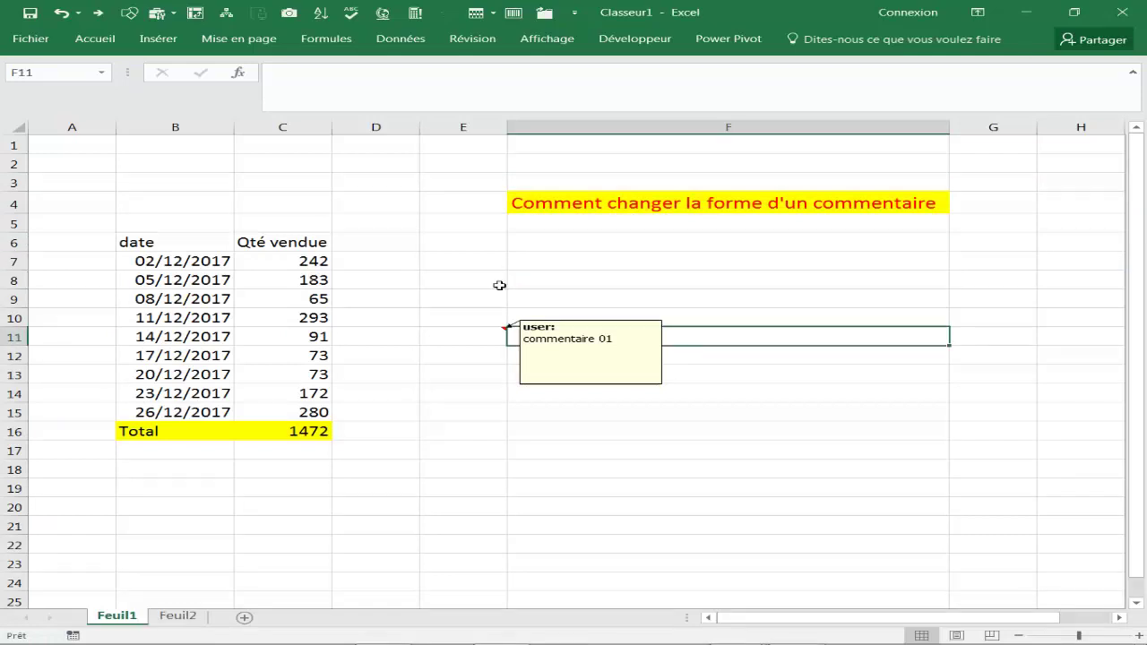
left_click(286, 181)
left_click(166, 40)
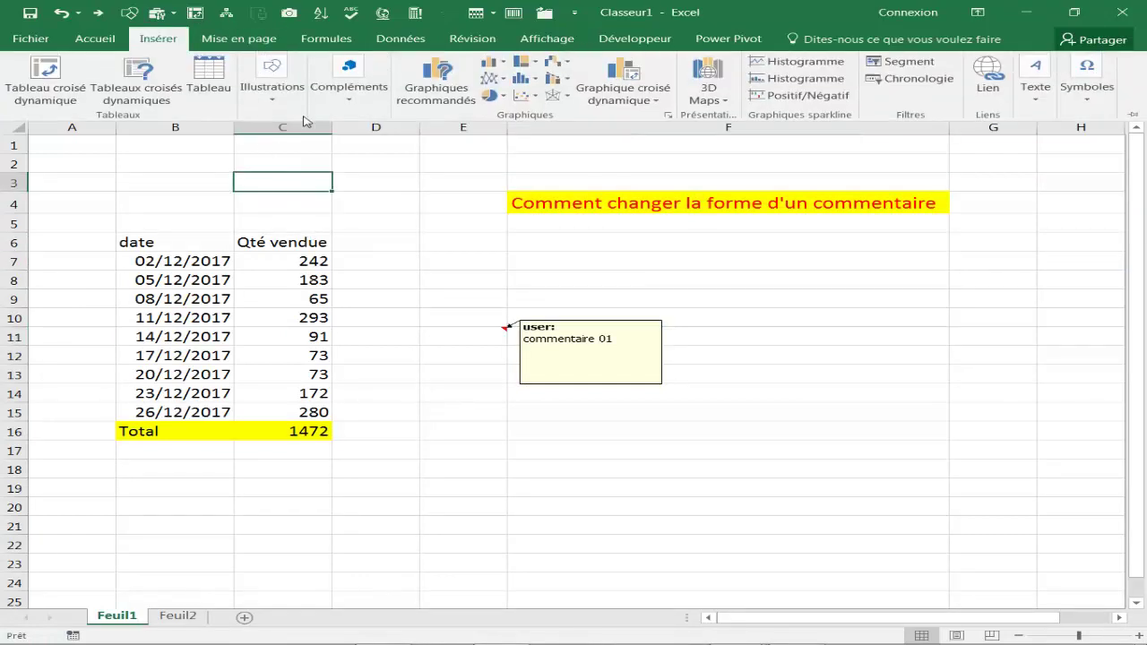
left_click(350, 99)
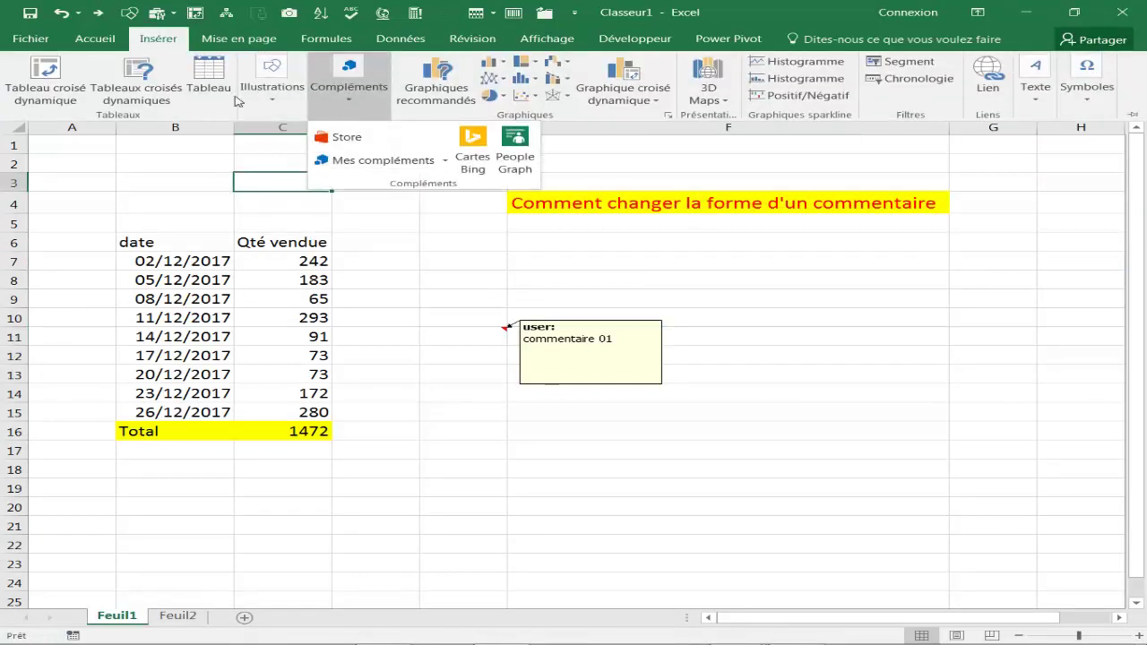
left_click(273, 104)
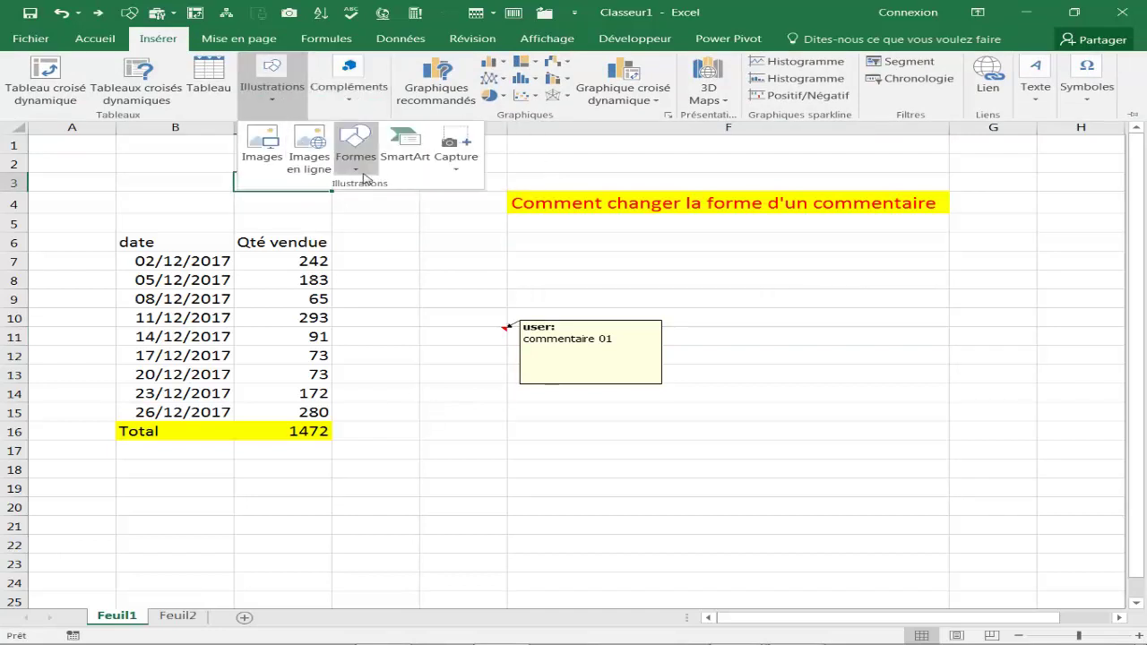
left_click(360, 168)
left_click(434, 201)
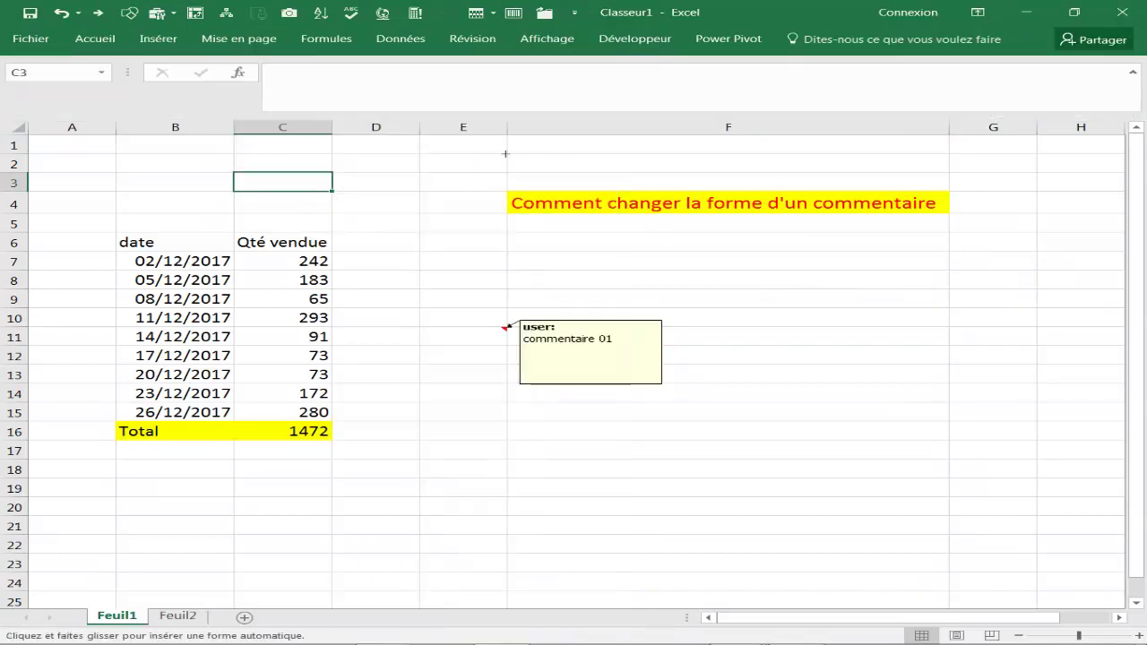
left_click_drag(281, 162, 342, 199)
- Assign the comment1 macro to the oval and run it, giving the comment double-brace borders
left_click(334, 186)
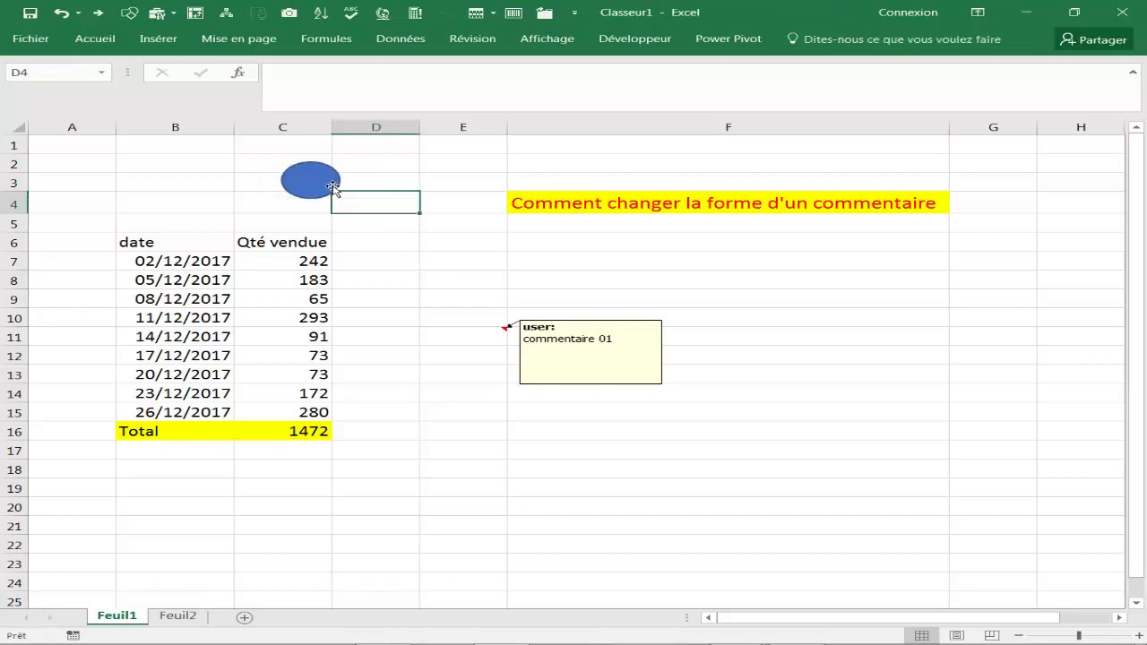
right_click(330, 185)
left_click(395, 418)
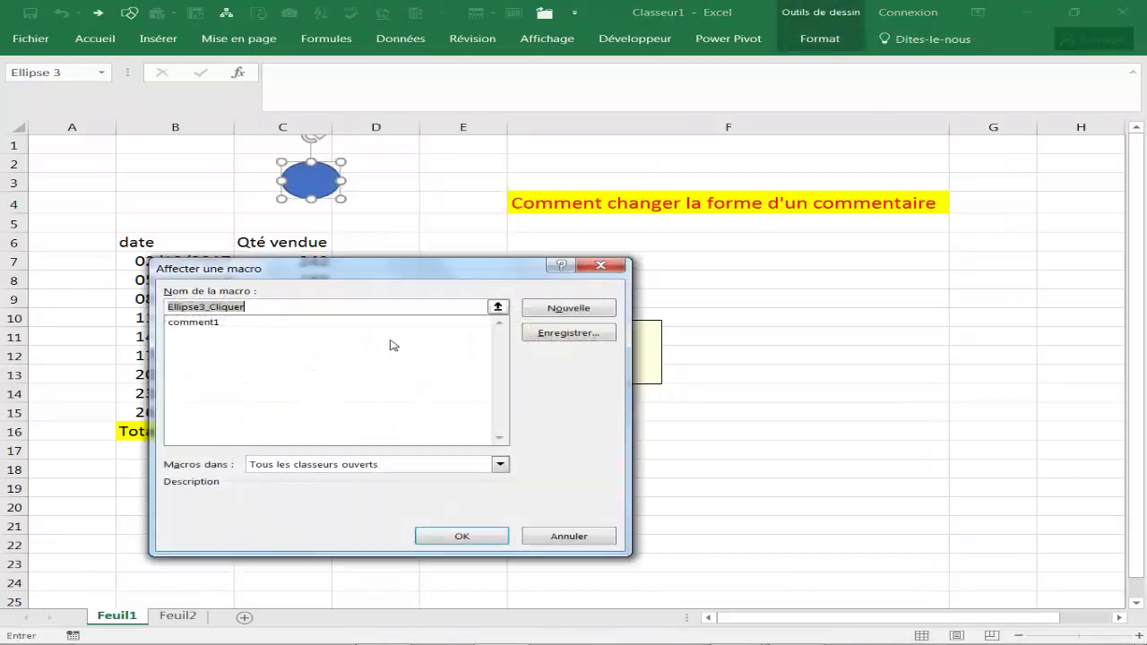
left_click(198, 324)
left_click(476, 537)
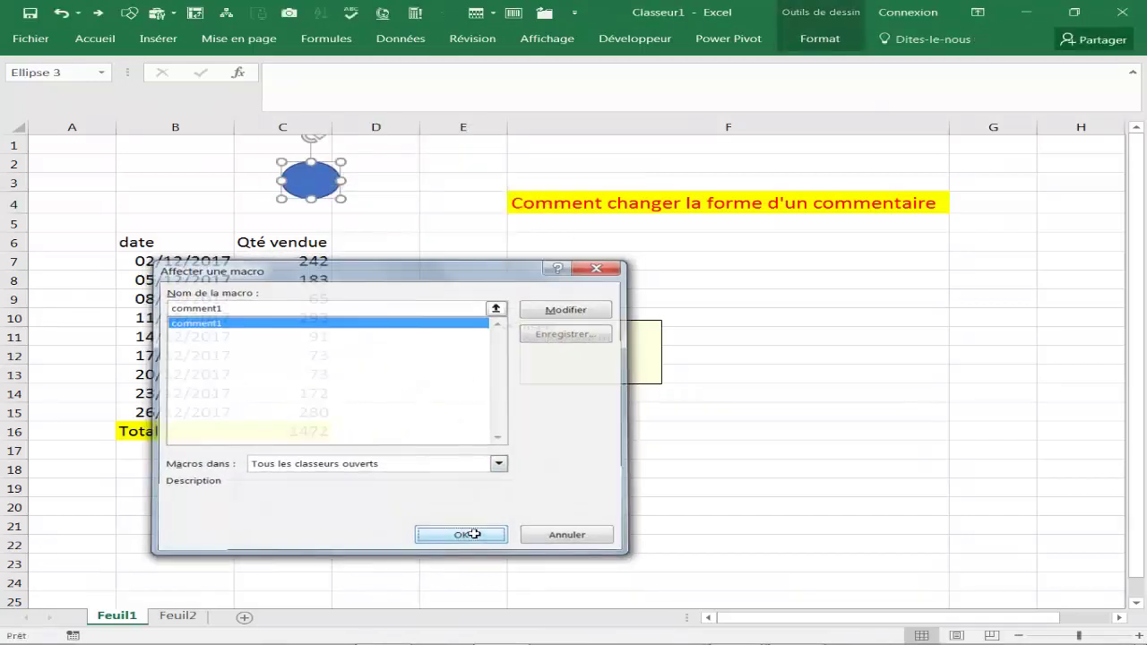
left_click(740, 404)
left_click(333, 188)
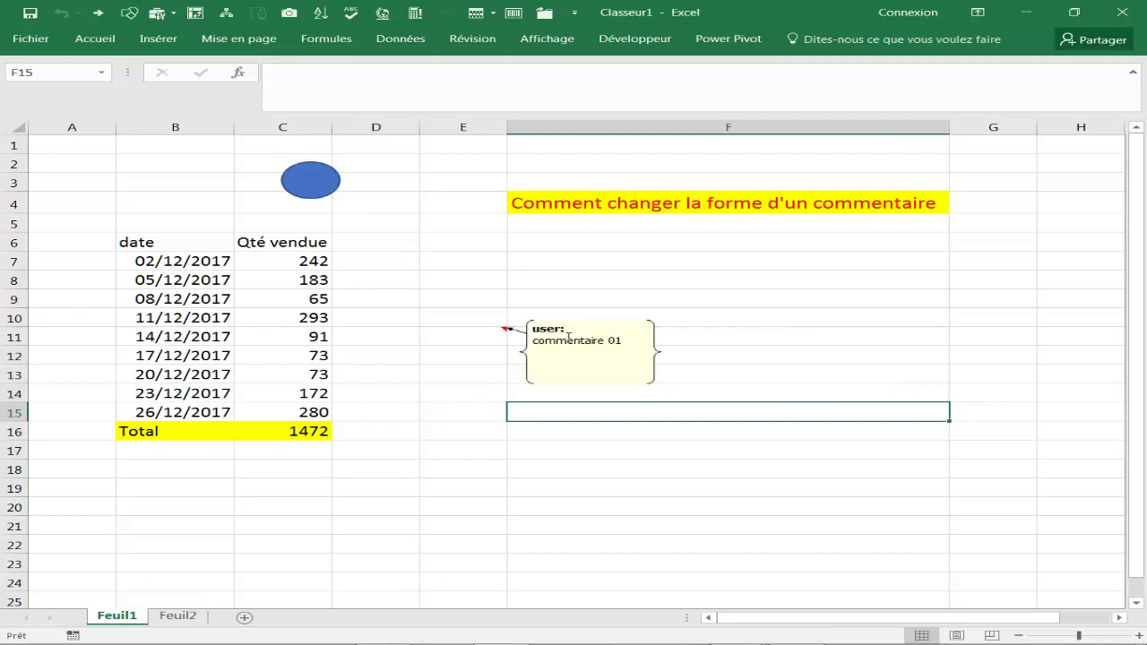
- Add a new comment to cell F17 and close it so only its red indicator shows
left_click(652, 441)
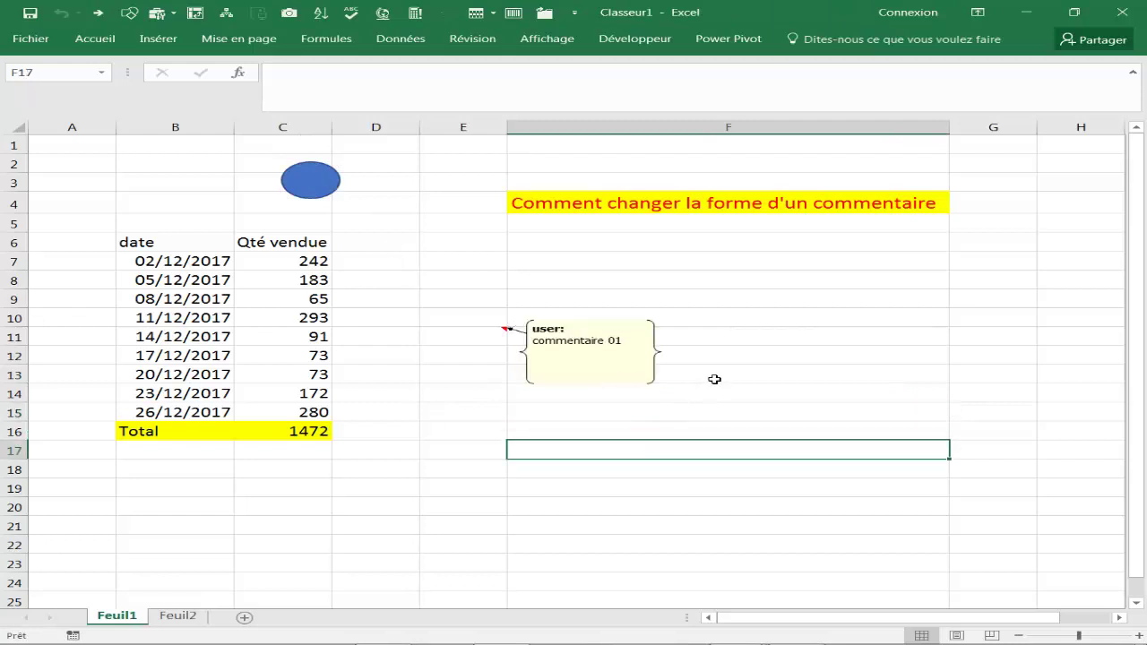
left_click(712, 376)
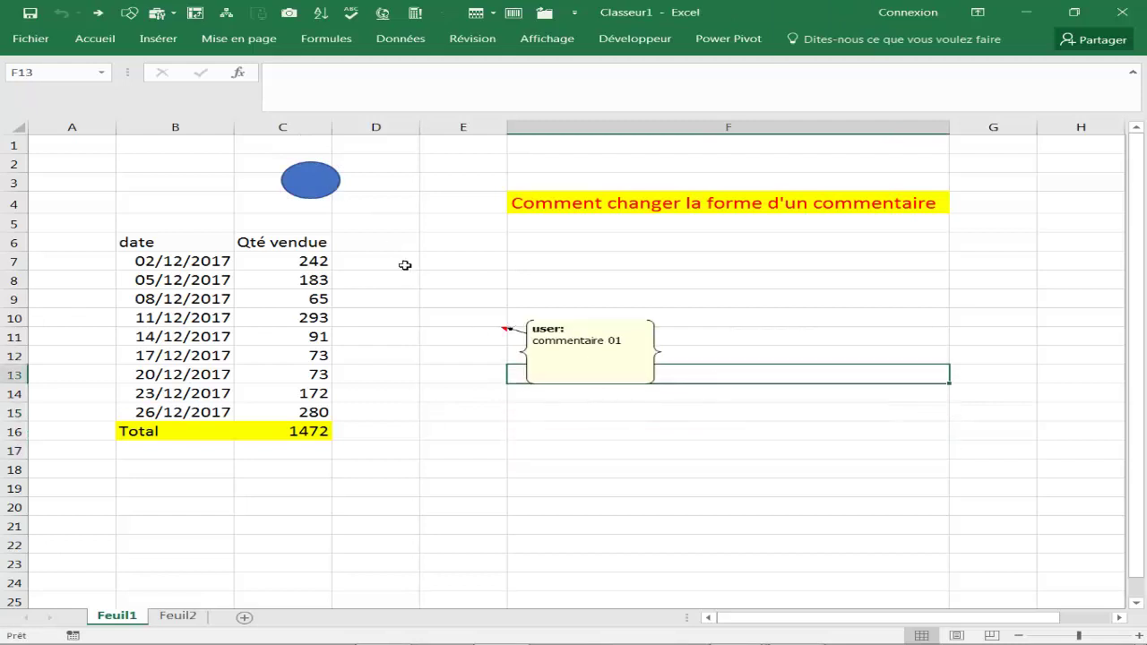
left_click(518, 449)
right_click(537, 455)
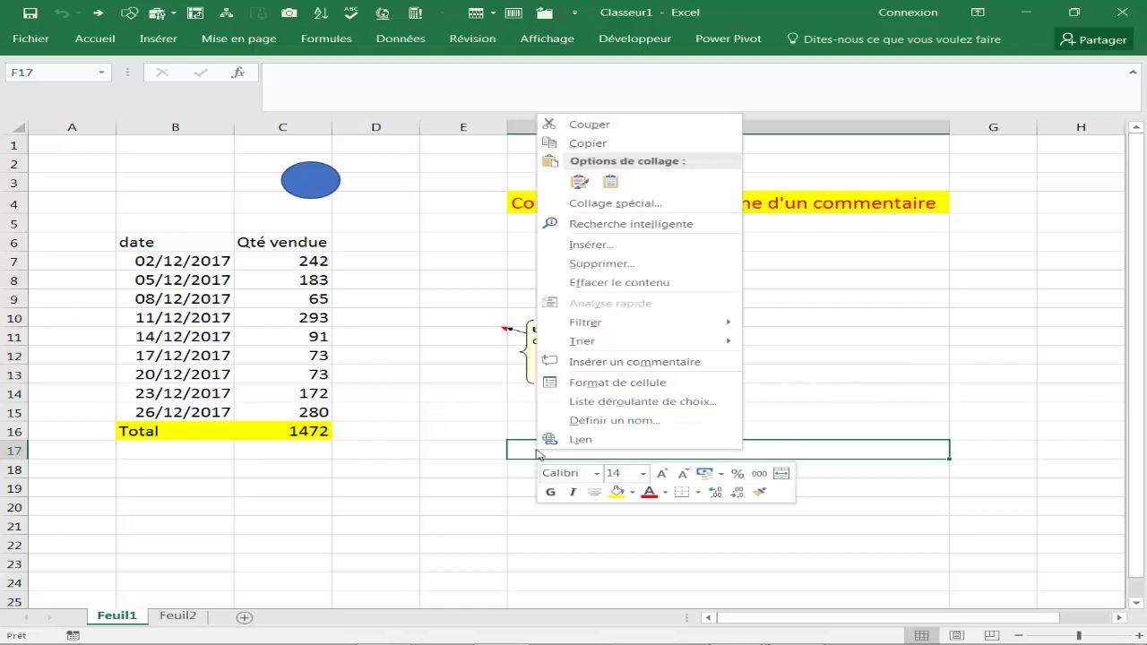
left_click(589, 362)
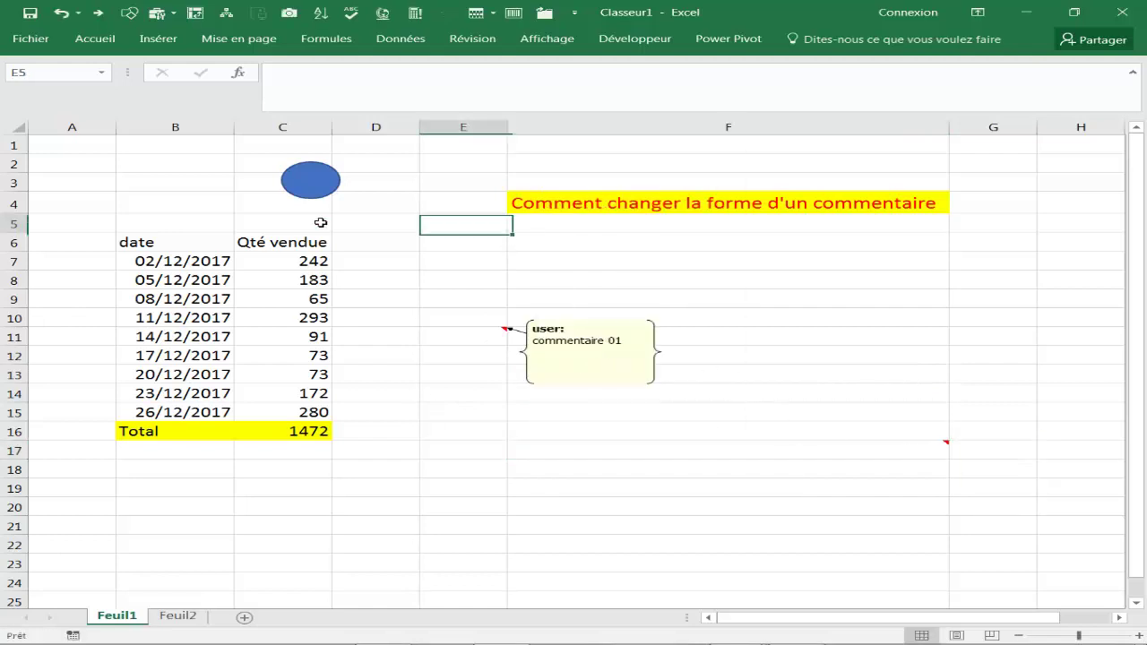
left_click(500, 227)
left_click(932, 461)
left_click(926, 445)
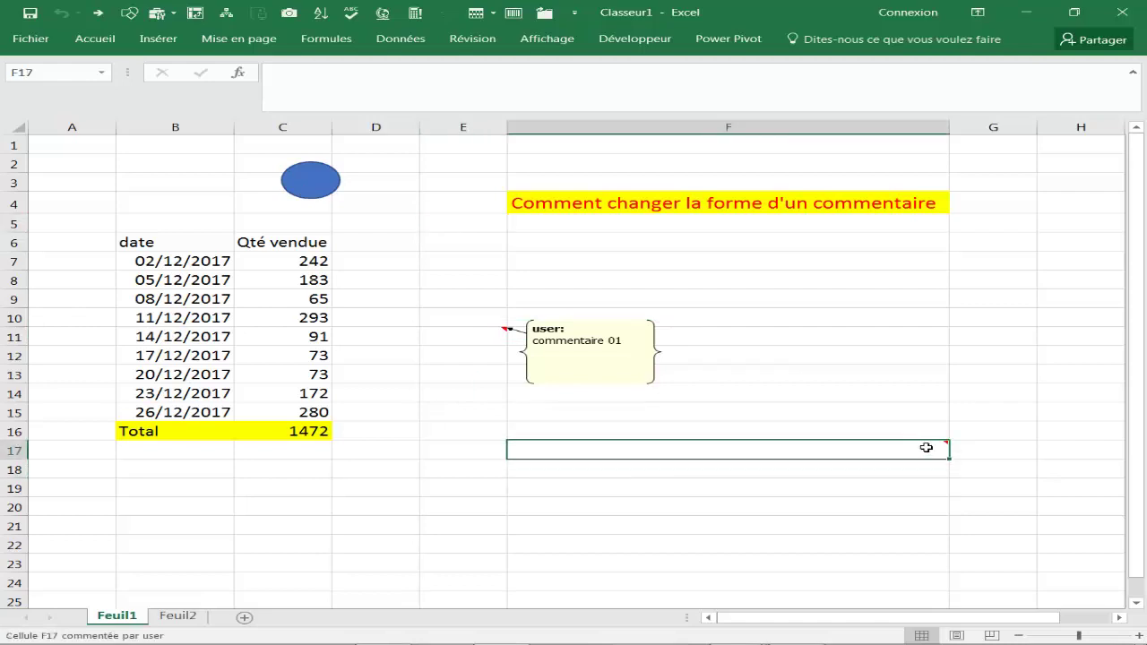
left_click(500, 411)
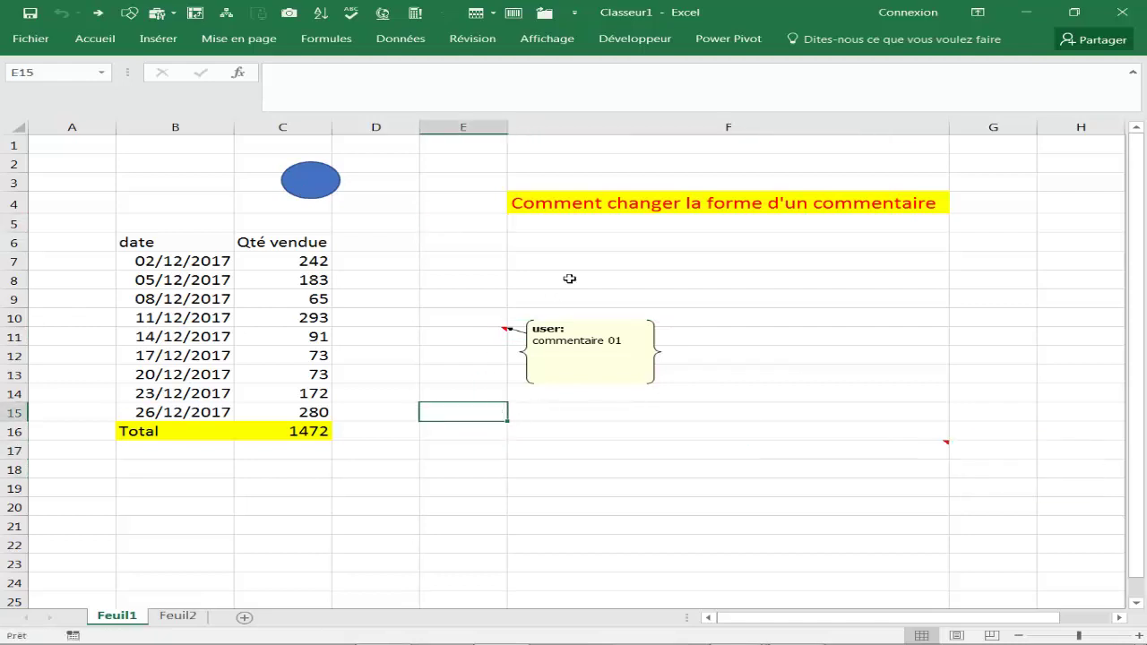
left_click(613, 355)
left_click(665, 273)
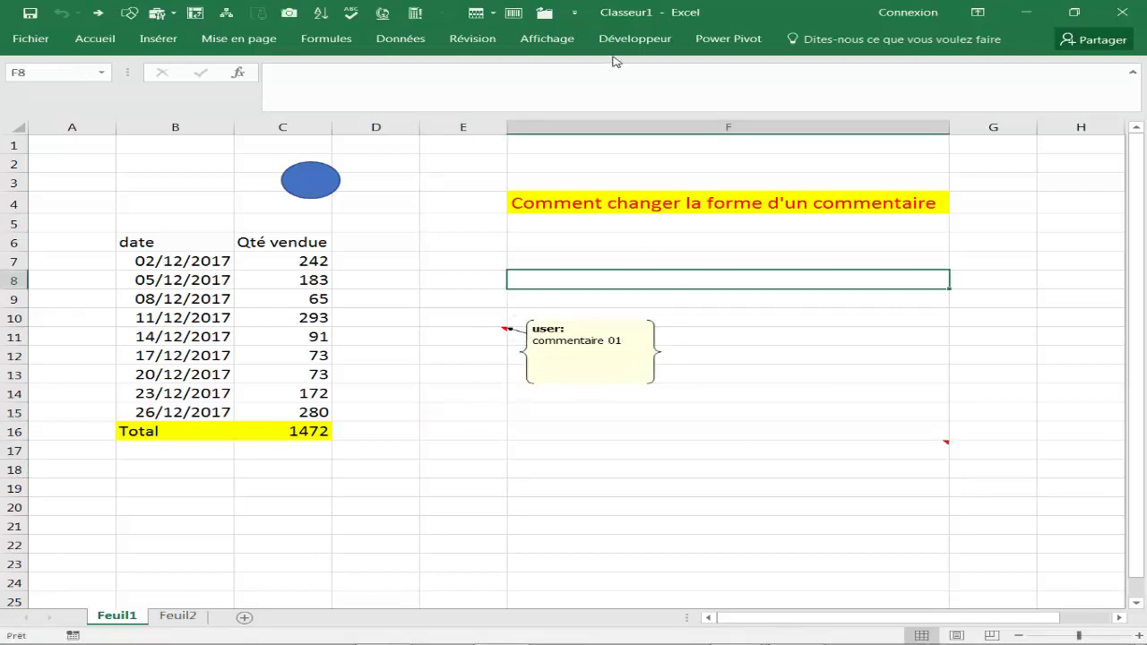
- Start recording Macro3 and draw a blue Double vague shape over rows 15–20
left_click(617, 39)
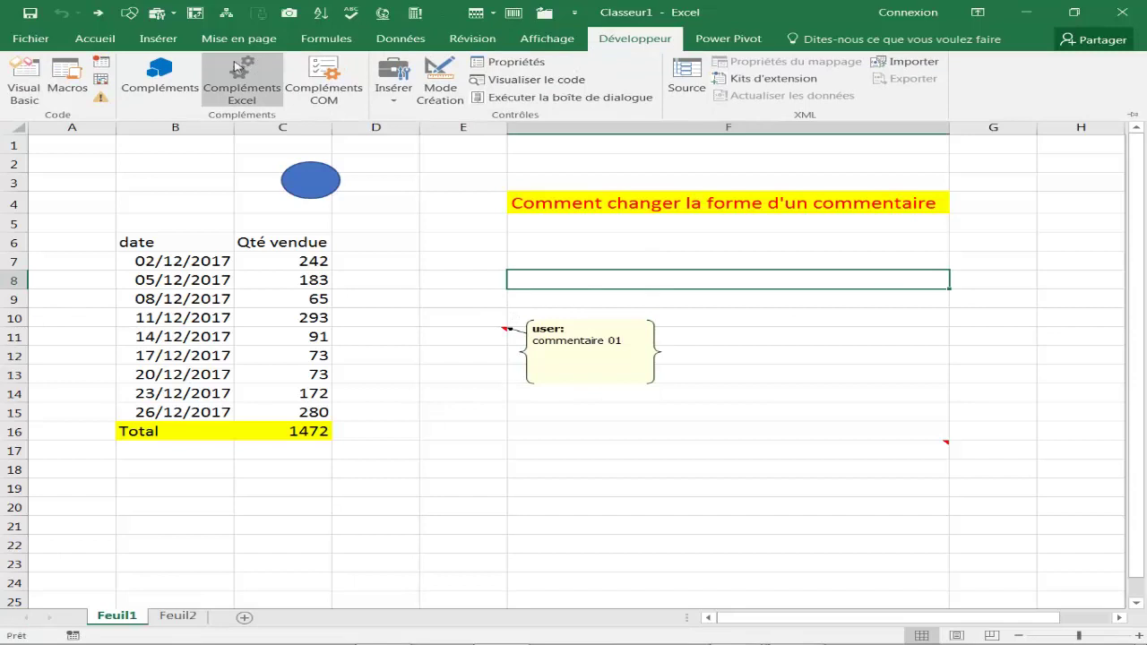
left_click(104, 65)
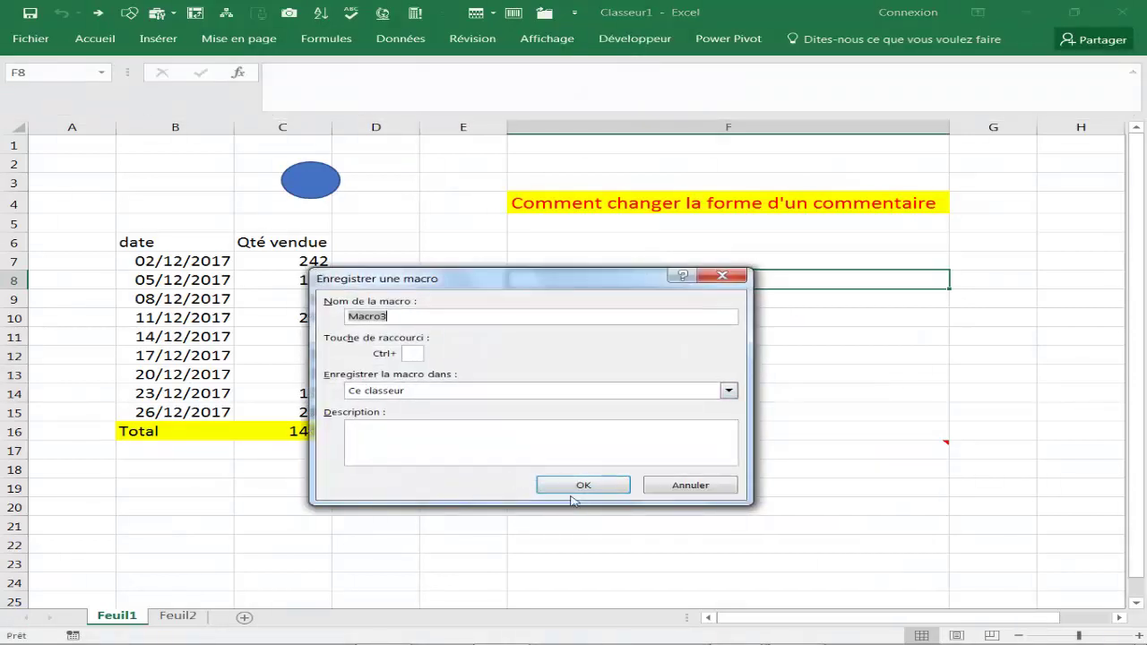
left_click(545, 485)
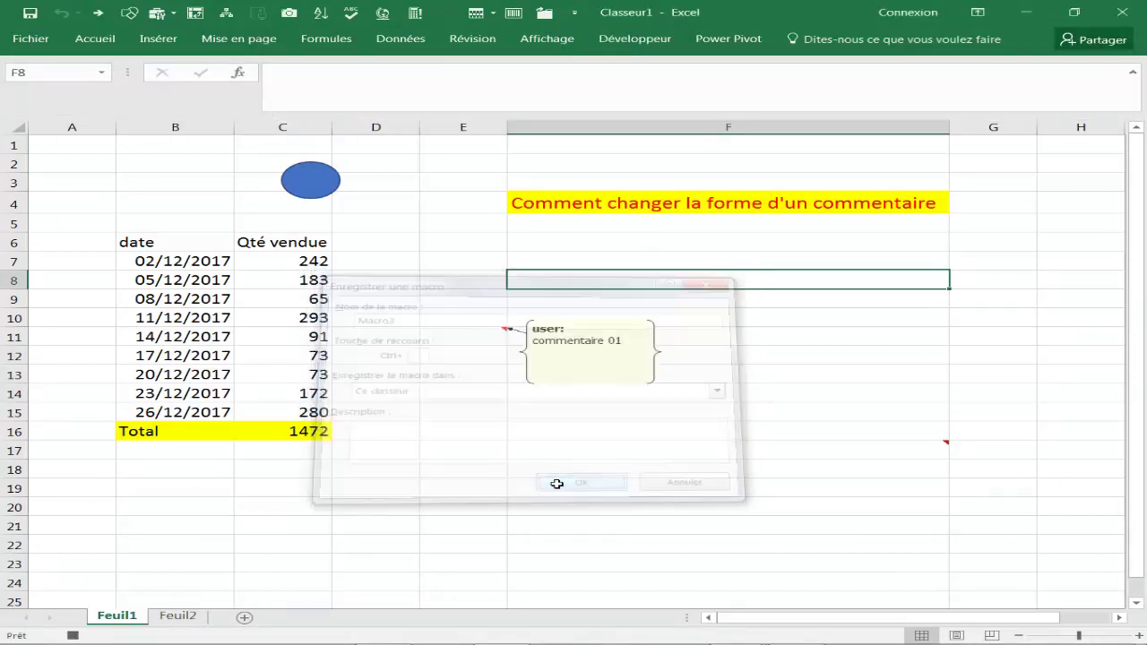
left_click(157, 39)
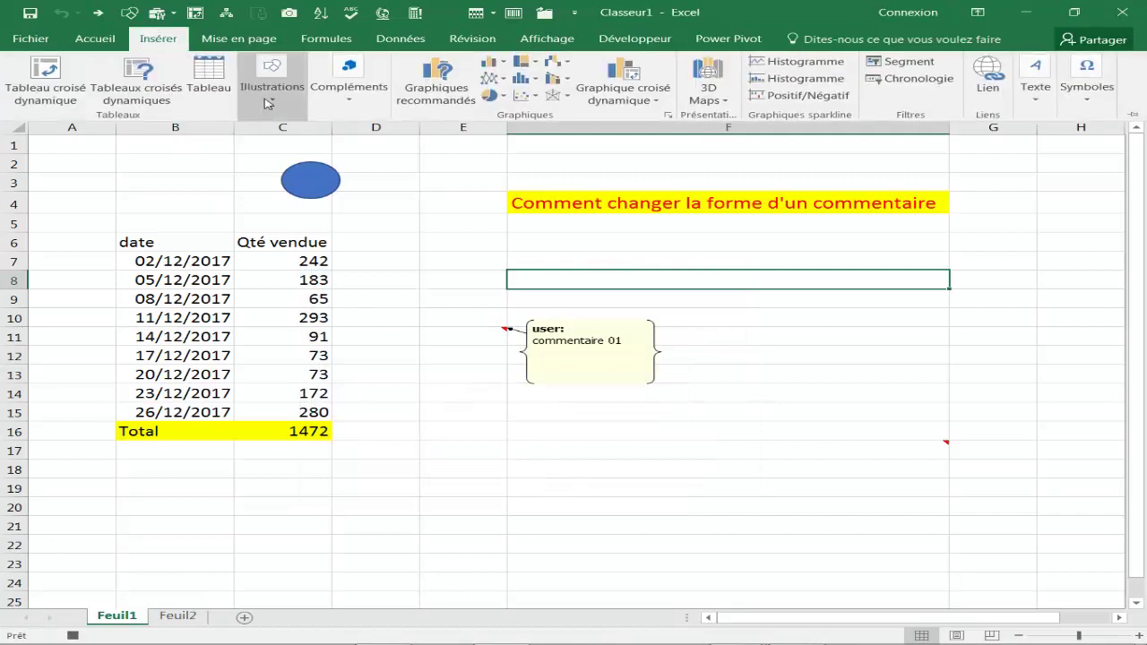
left_click(272, 100)
left_click(356, 170)
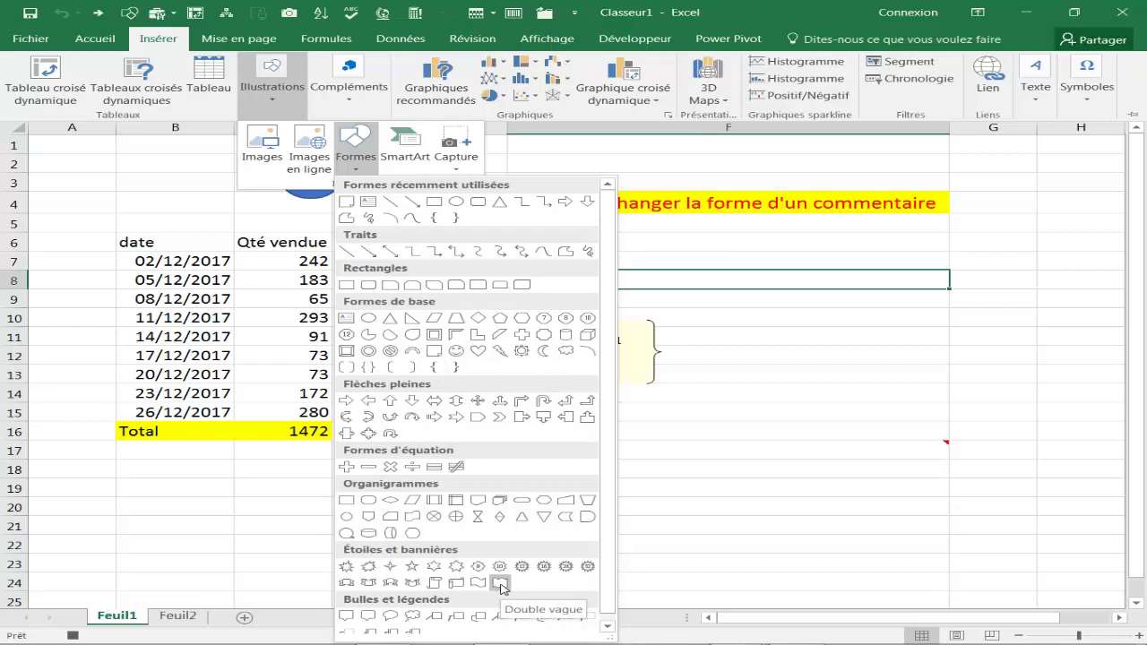
left_click(501, 584)
left_click_drag(437, 395, 682, 520)
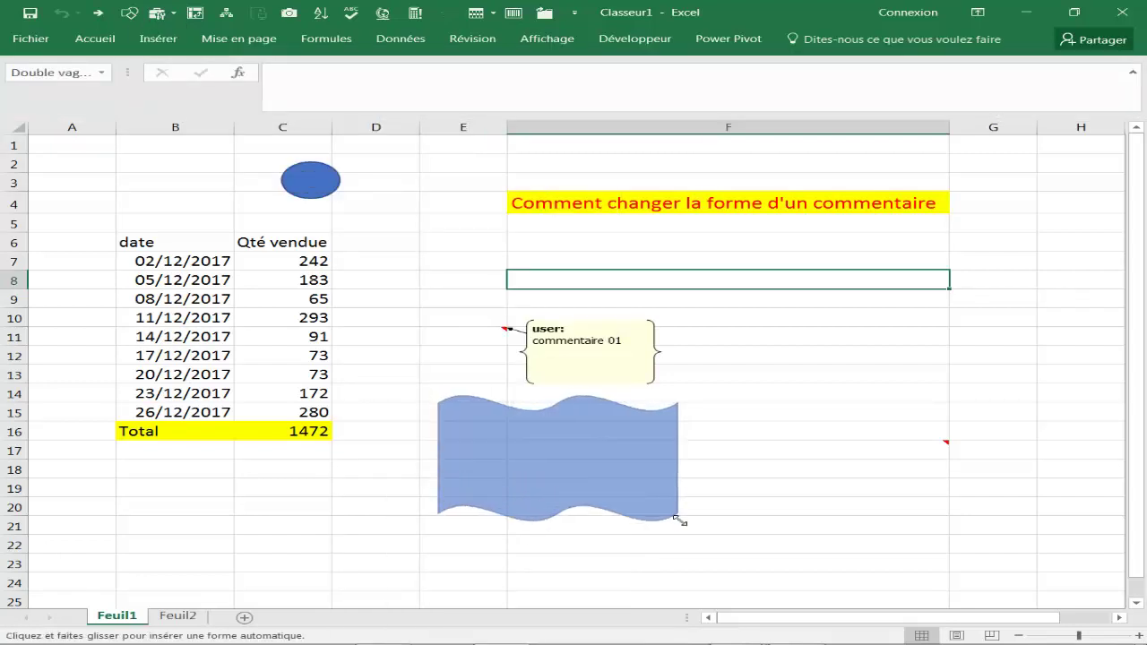
- Stop the recording and bring up the Macros list showing comment1 and Macro3
left_click(730, 476)
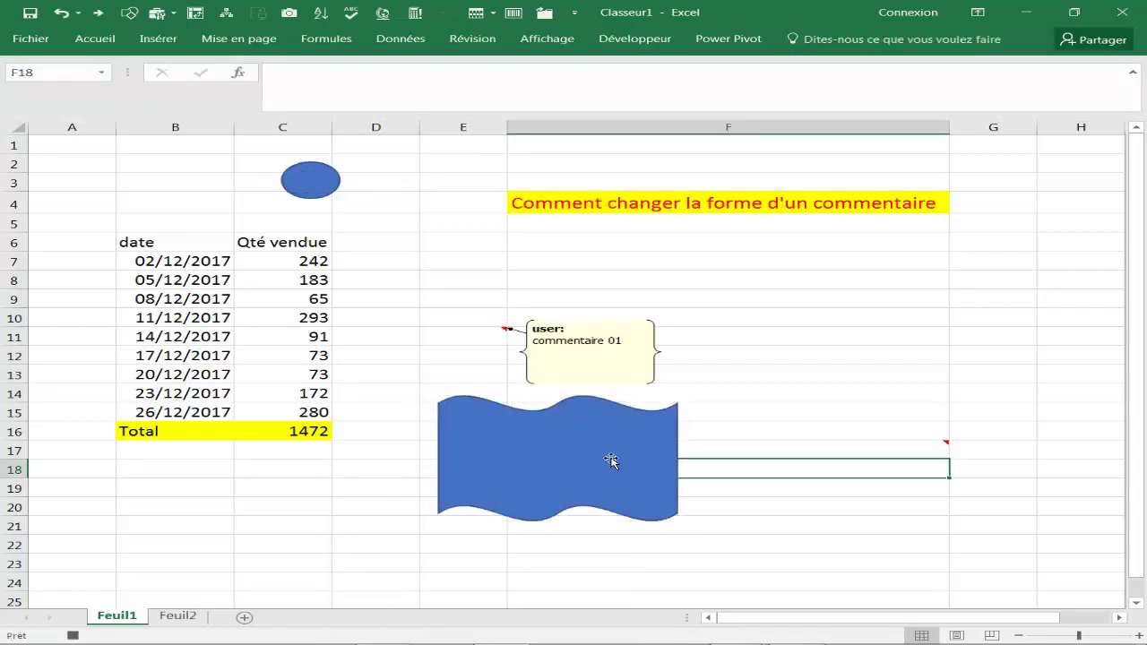
left_click(609, 40)
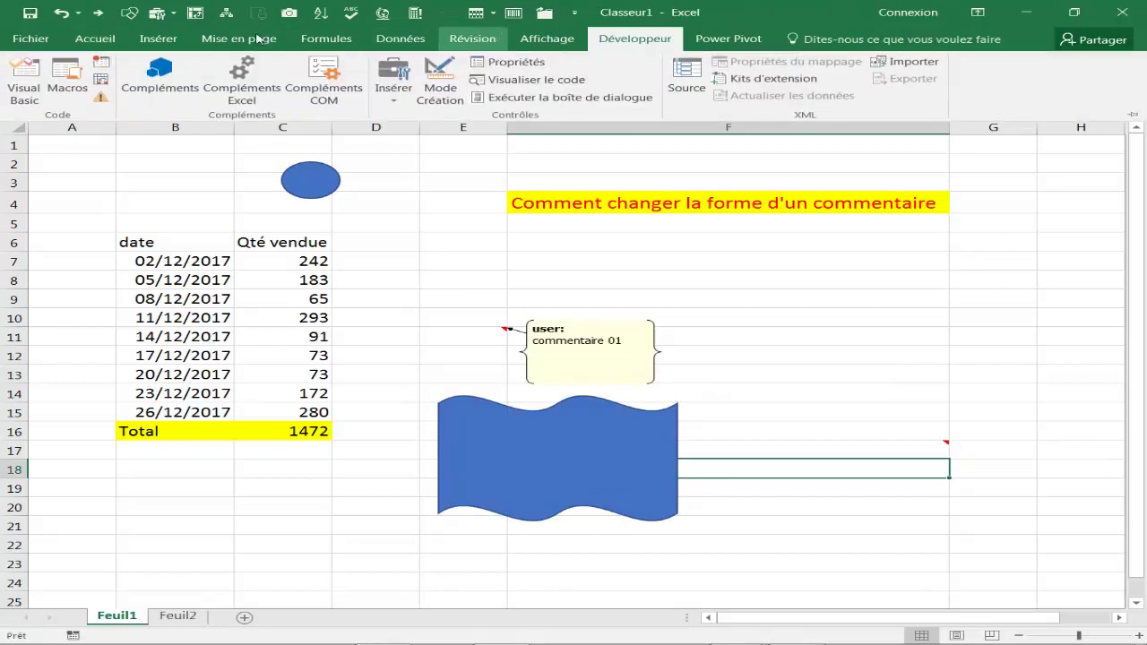
left_click(70, 85)
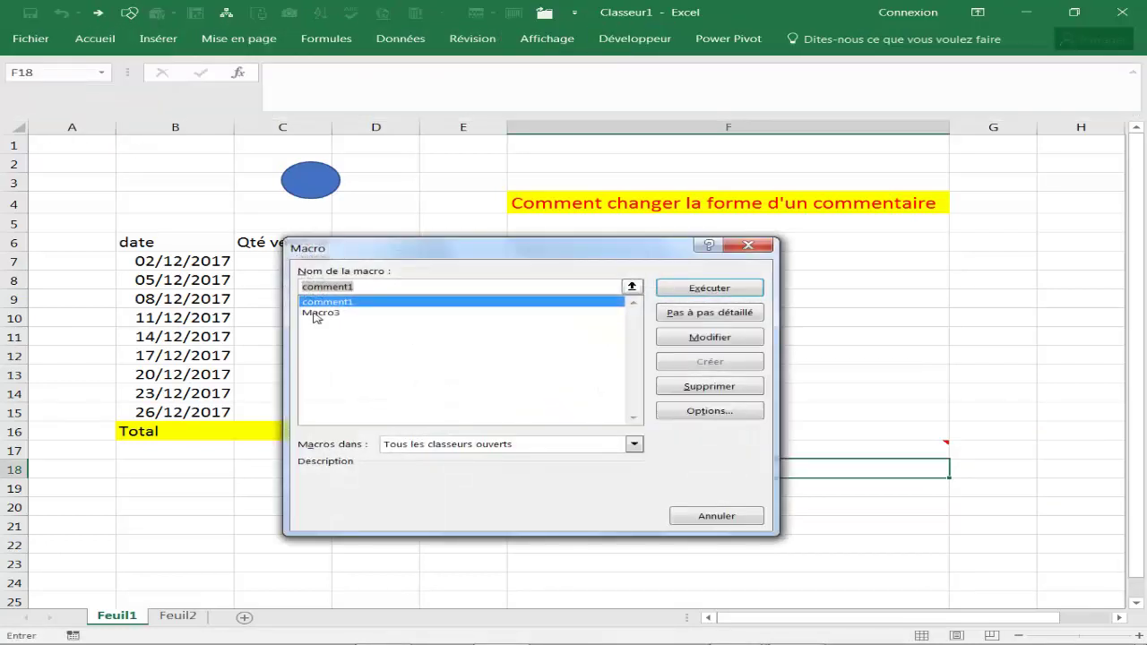
- Swap comment1's shape to msoShapeDoubleWave, copied from Macro3, then delete the Macro3 procedure
left_click(320, 312)
left_click(695, 337)
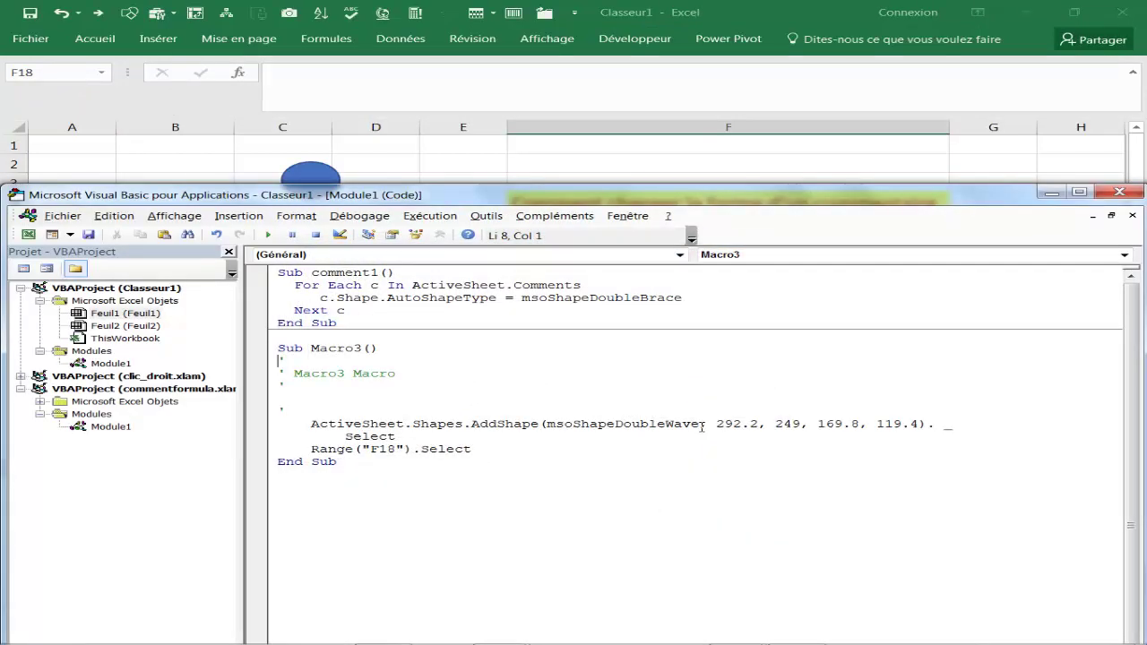
left_click_drag(703, 427, 547, 426)
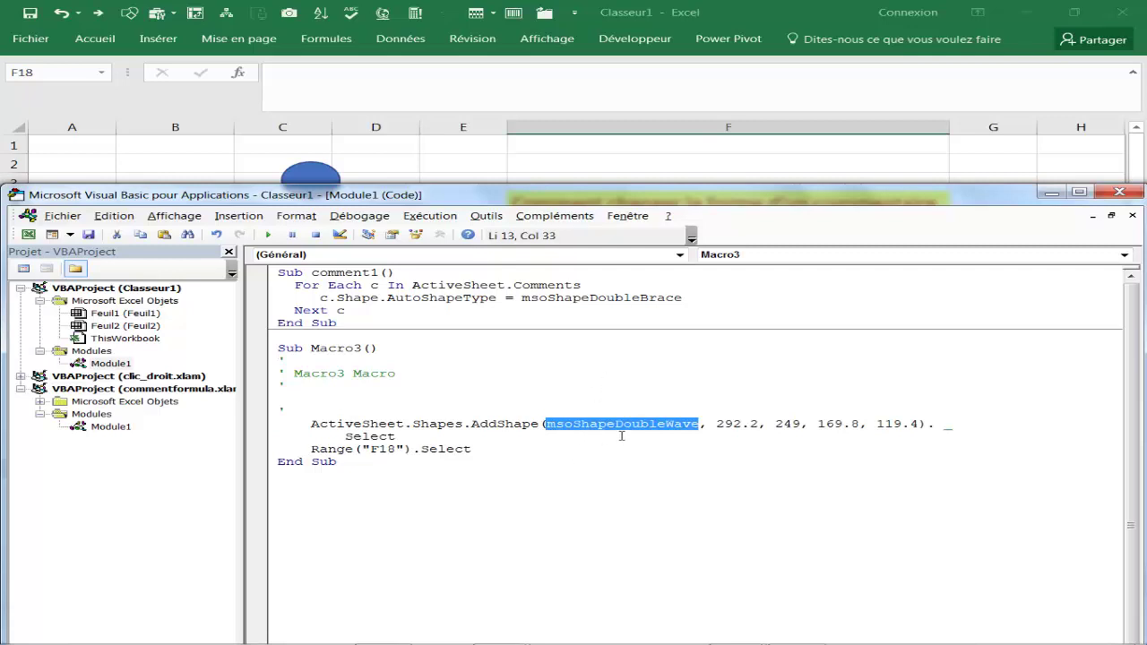
left_click_drag(684, 297, 521, 298)
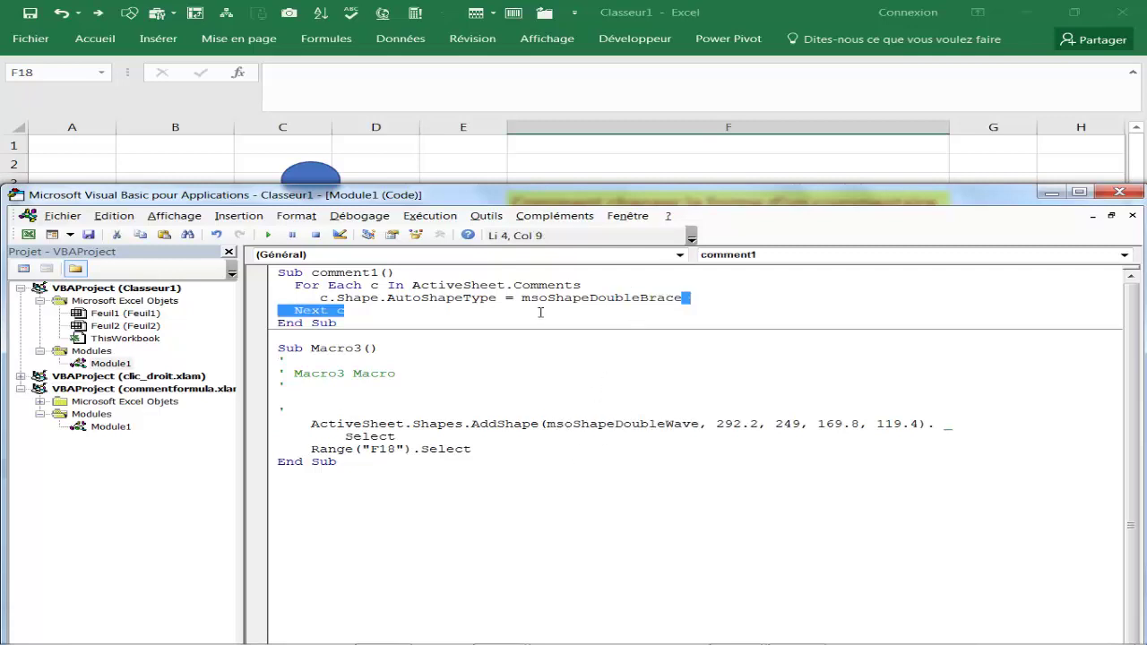
key("Delete")
type("msoShapeDoubleWave")
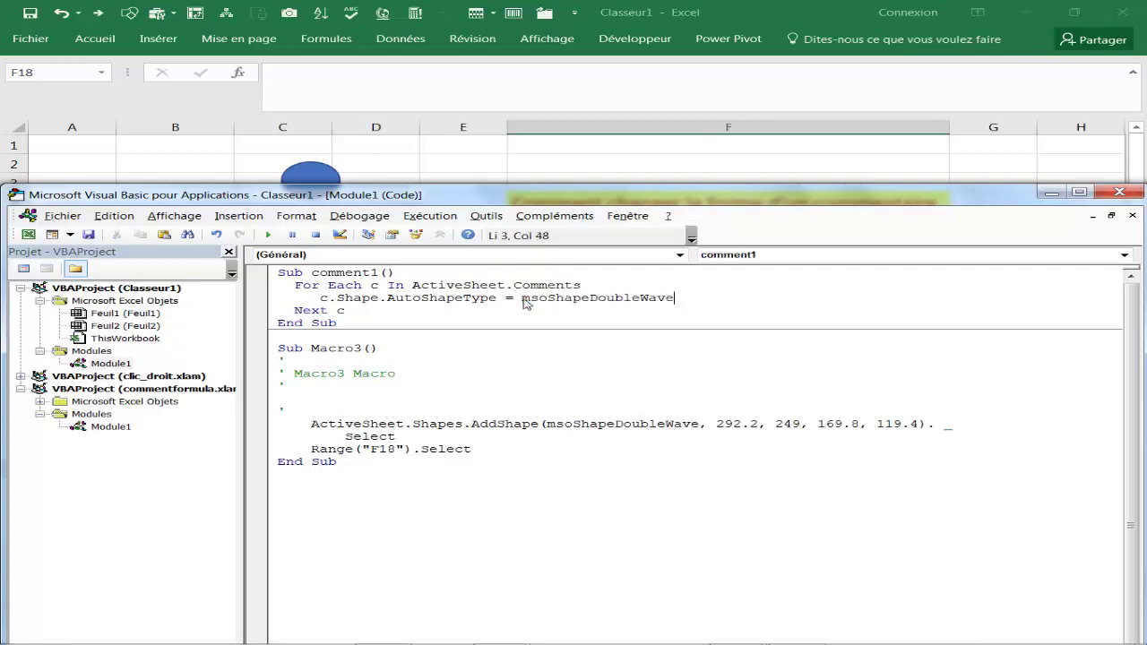
left_click_drag(437, 464, 270, 348)
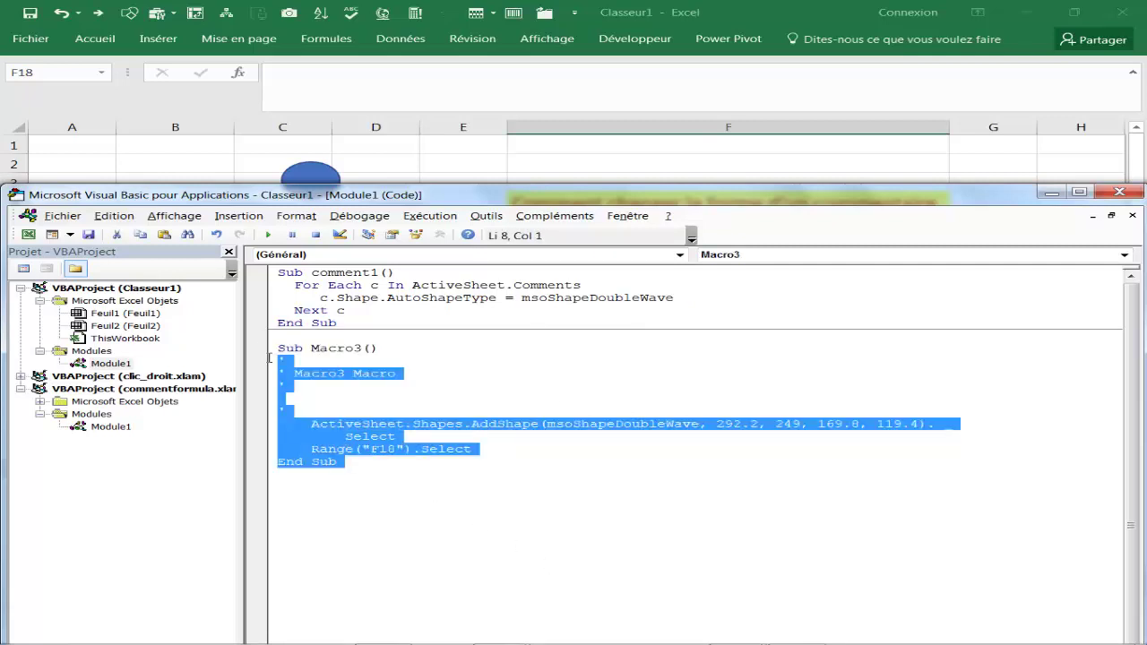
key("Delete")
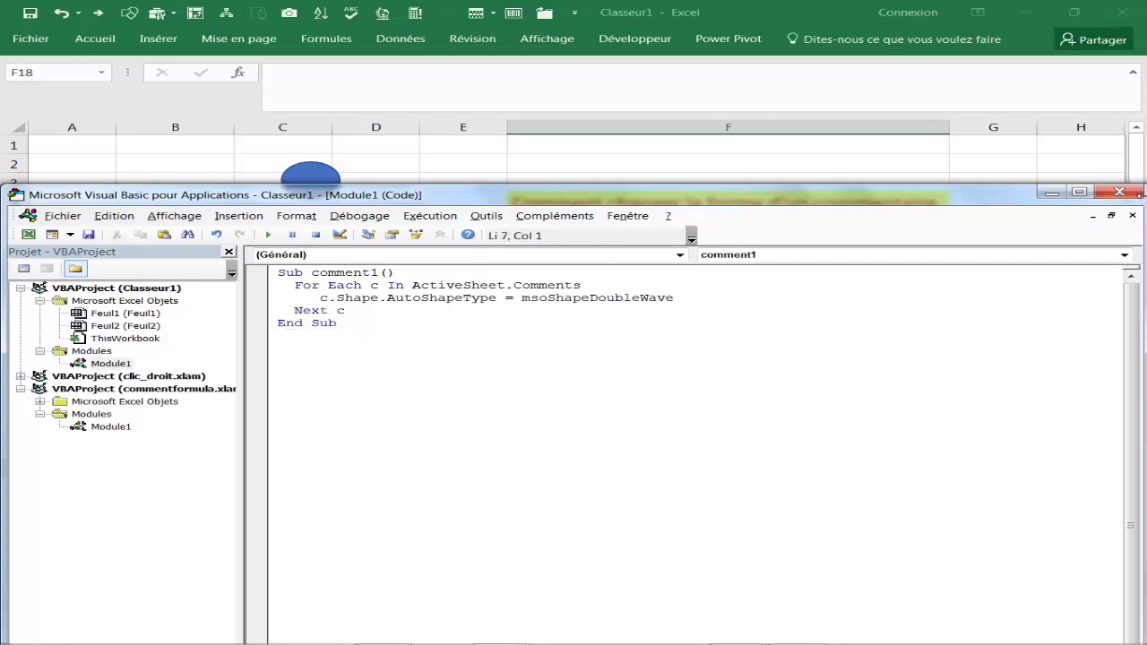
- Run the circle's comment1 macro to make the E11 comment a double wave, then begin recording Macro4
left_click(1119, 193)
left_click(473, 260)
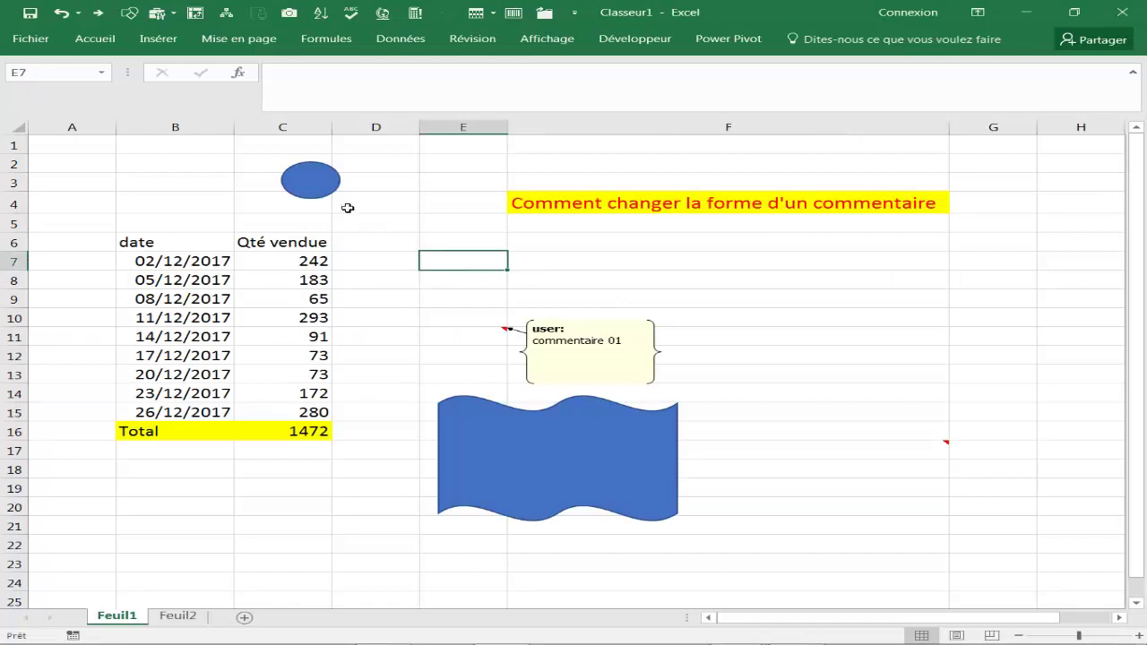
left_click(325, 188)
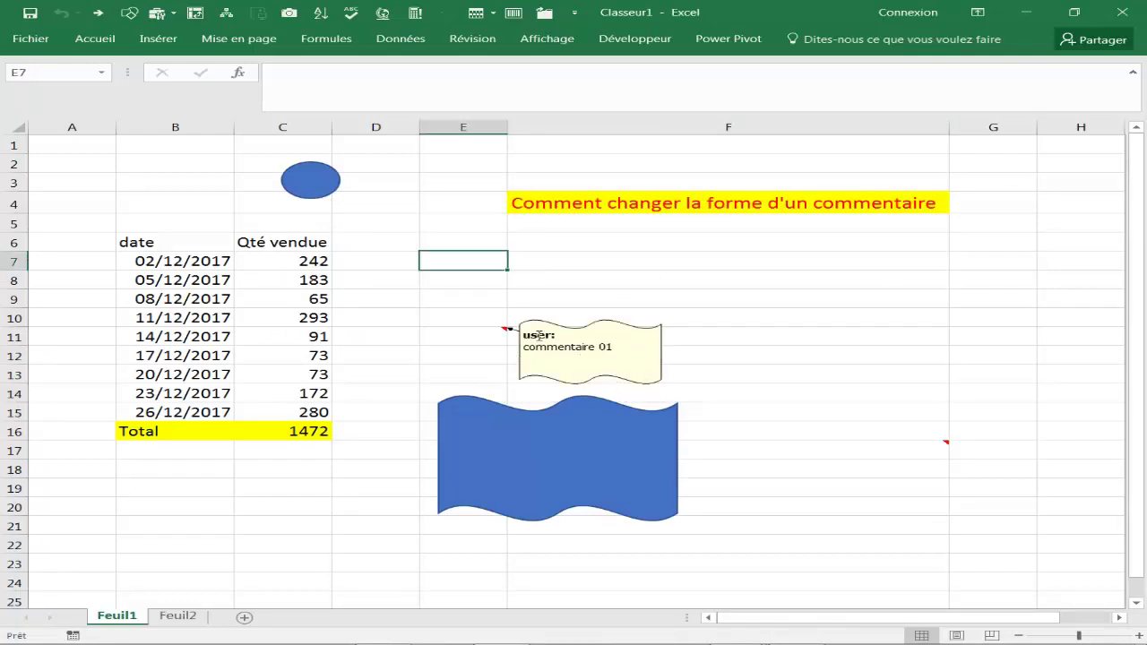
left_click(737, 282)
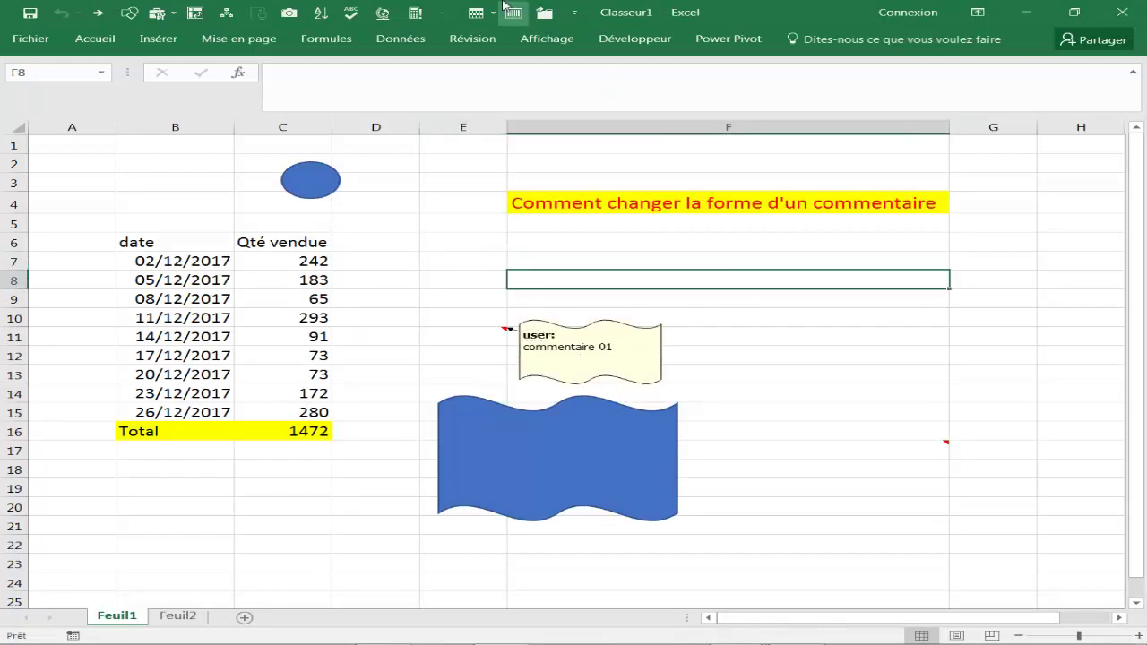
left_click(635, 39)
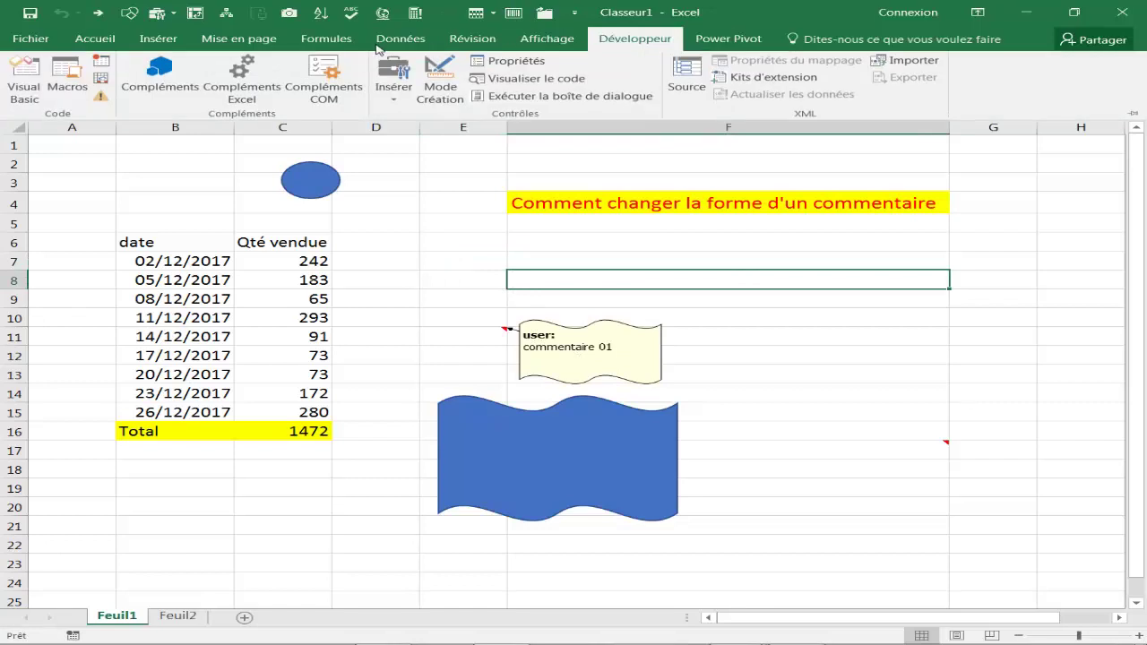
left_click(101, 61)
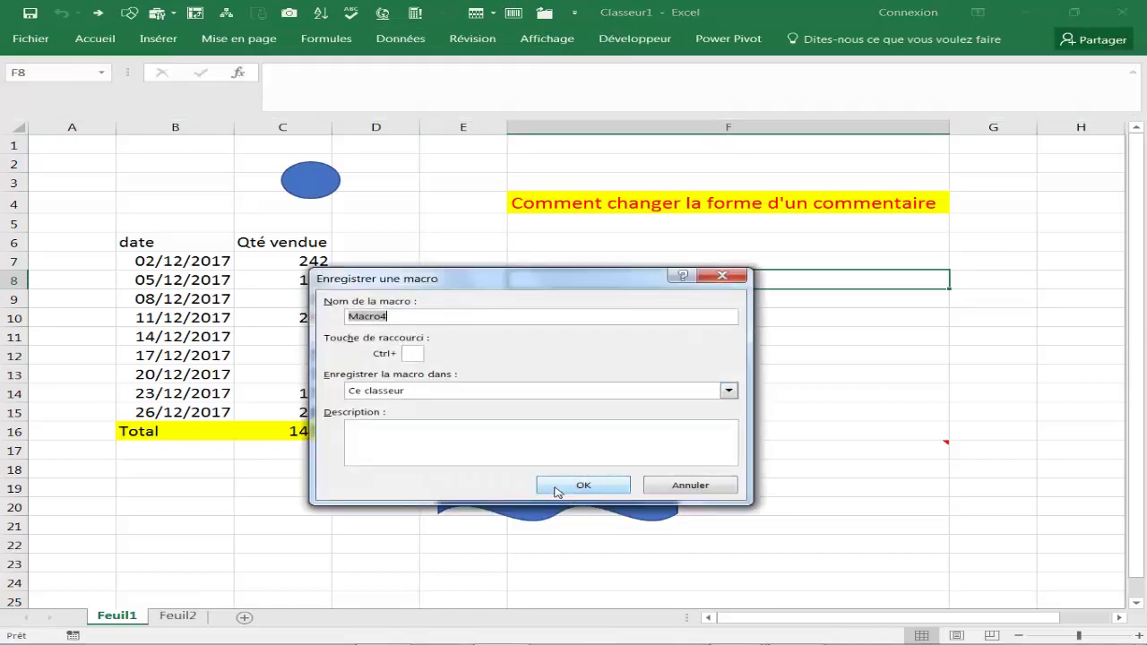
- Confirm Macro4 and draw a Parchemin horizontal shape across columns E–G, rows 7–13
left_click(556, 485)
left_click(422, 259)
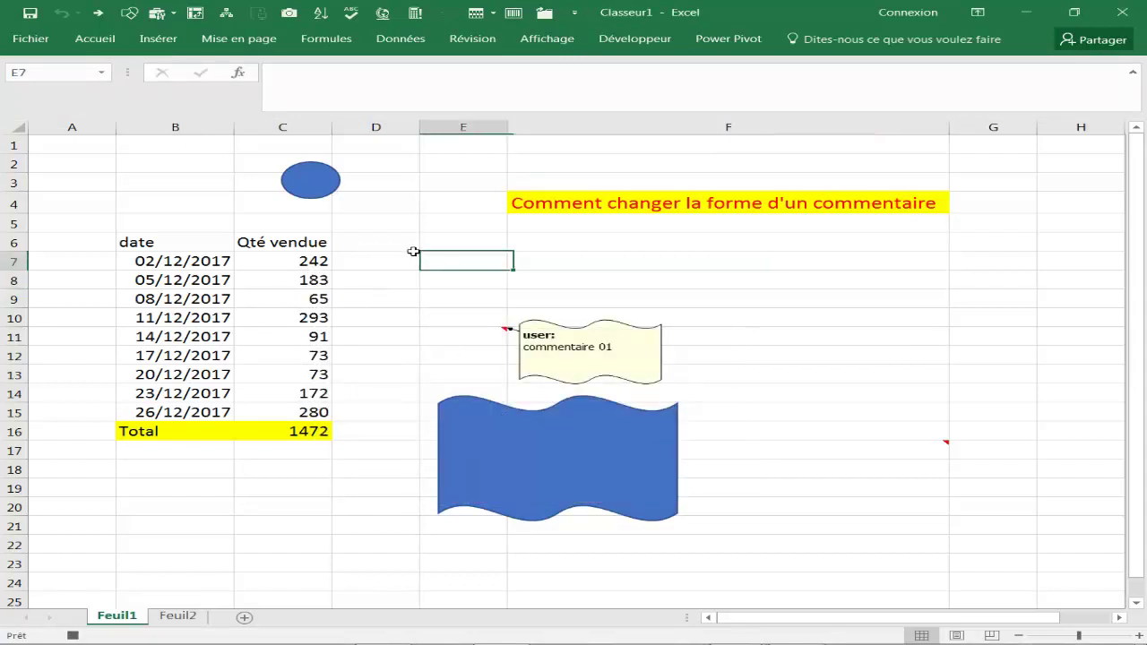
left_click(158, 39)
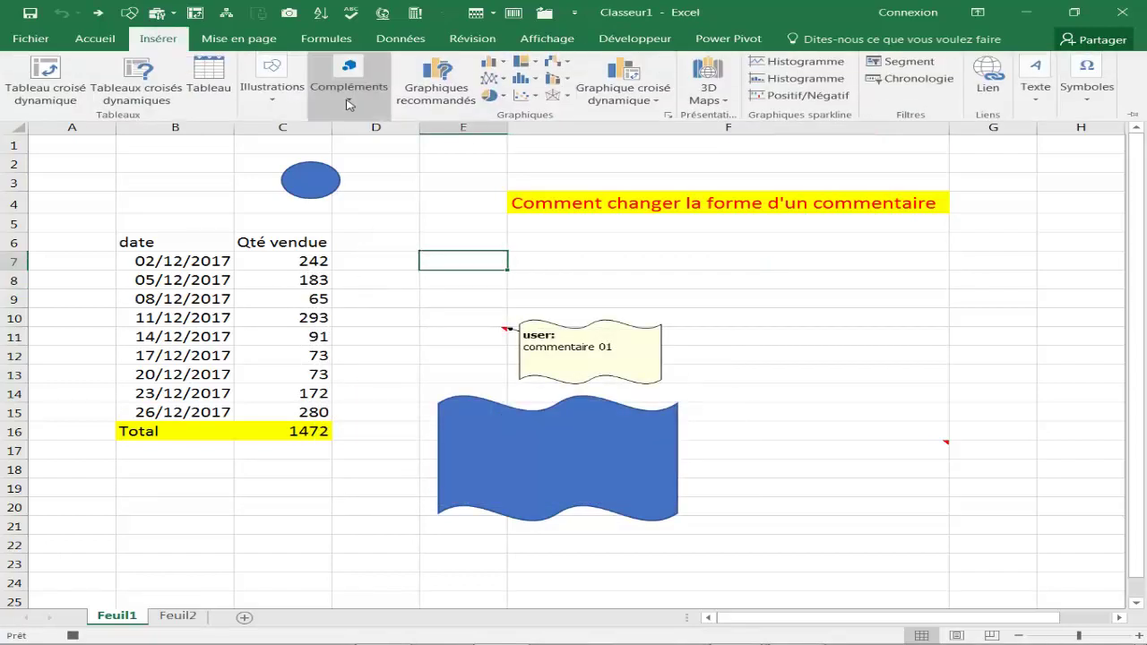
left_click(274, 105)
left_click(356, 173)
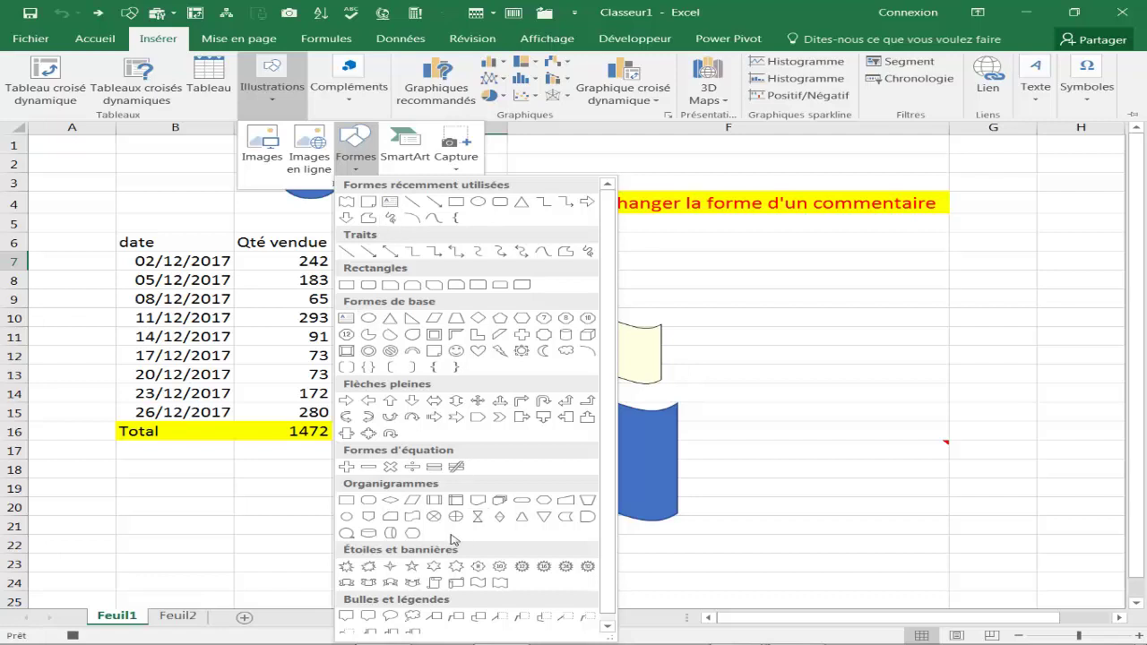
left_click(456, 583)
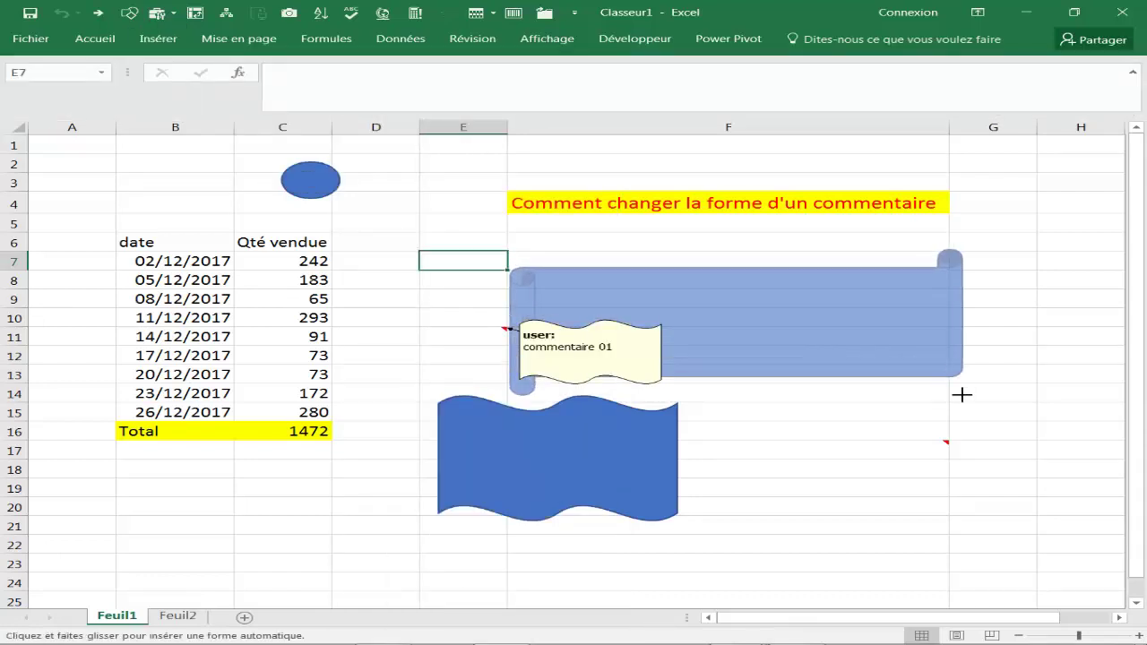
left_click_drag(509, 250, 962, 396)
left_click(555, 162)
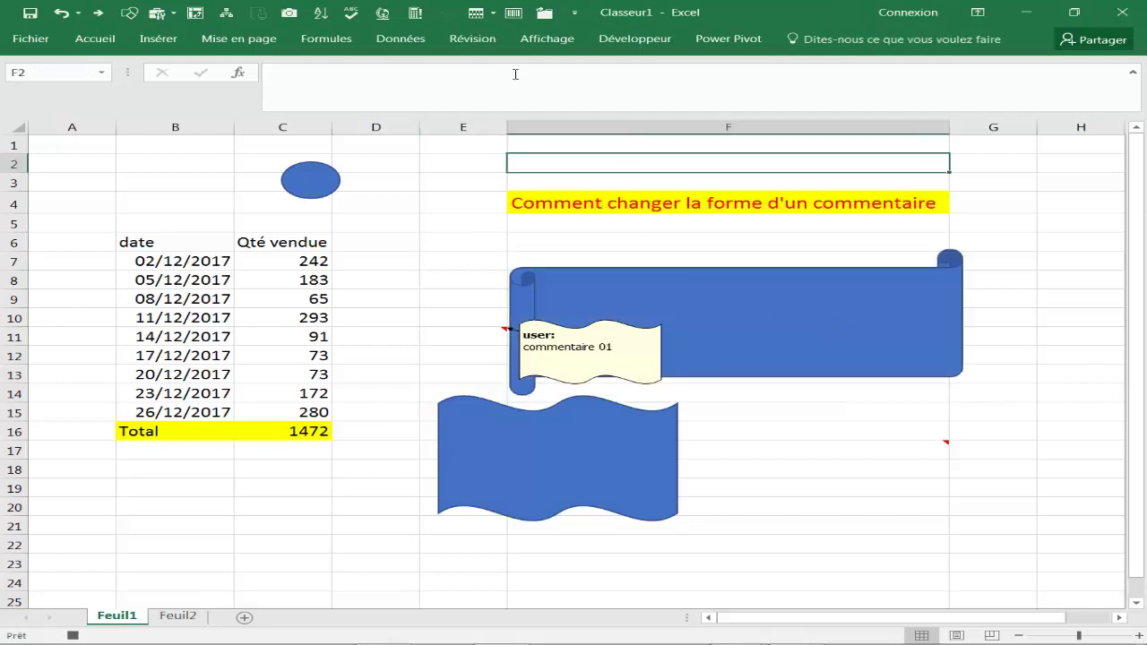
- Open the recorded Macro4 code from the Developer macro list for editing
left_click(636, 39)
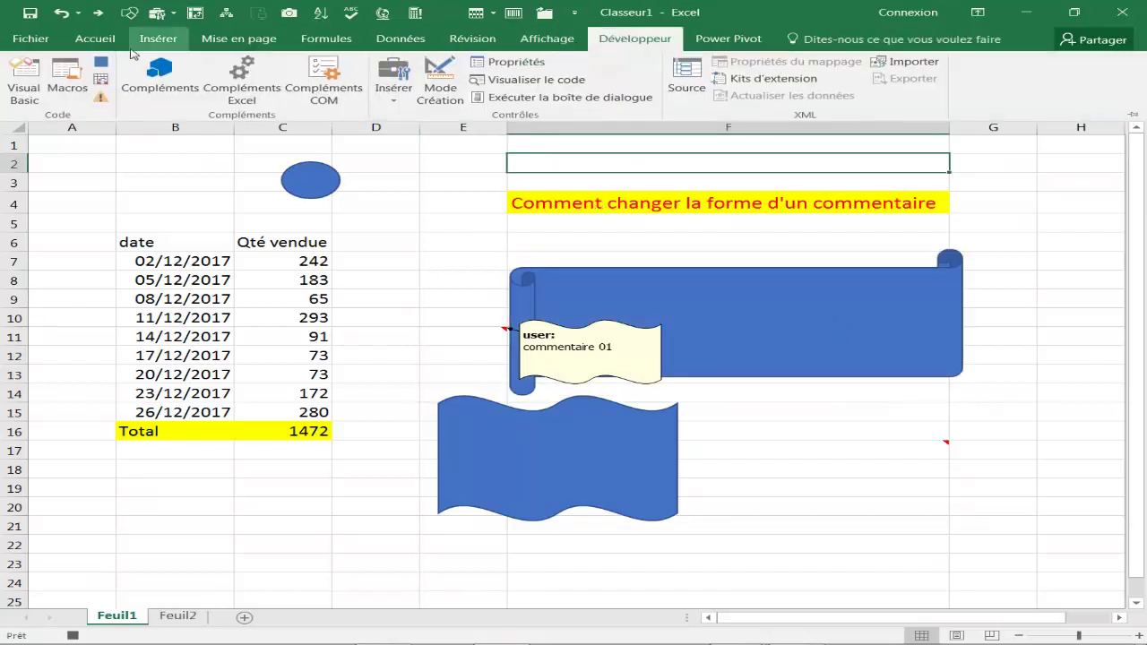
left_click(67, 79)
left_click(328, 313)
left_click(702, 337)
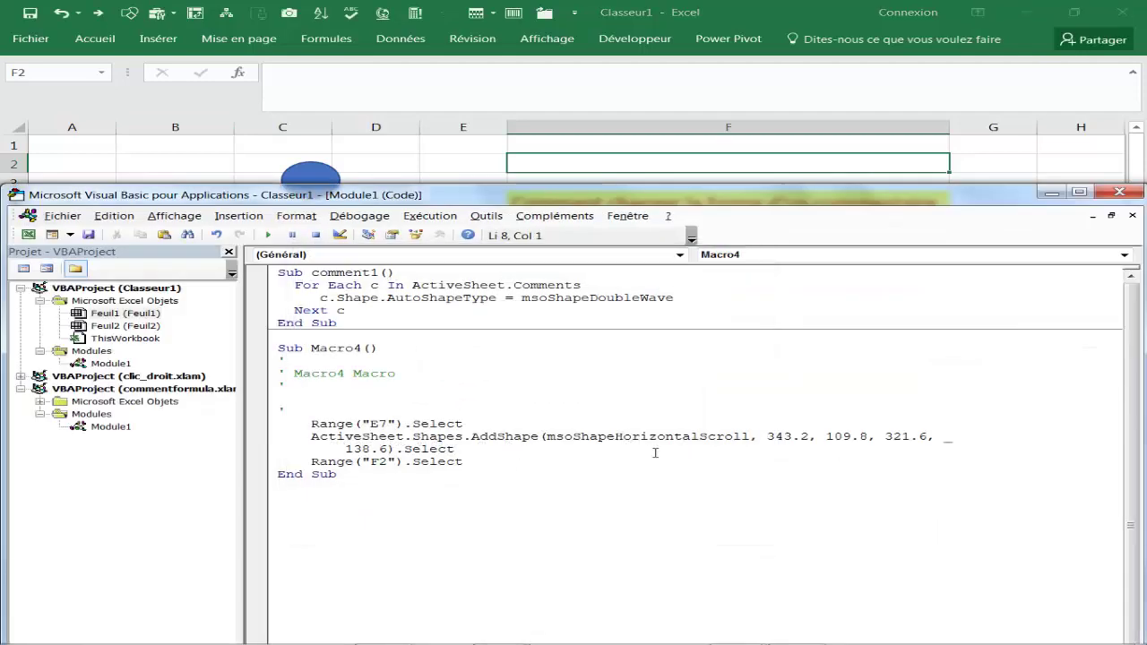
- Copy msoShapeHorizontalScroll to the line below End Sub and delete the Macro4 procedure
left_click_drag(751, 435, 547, 437)
key("ctrl+c")
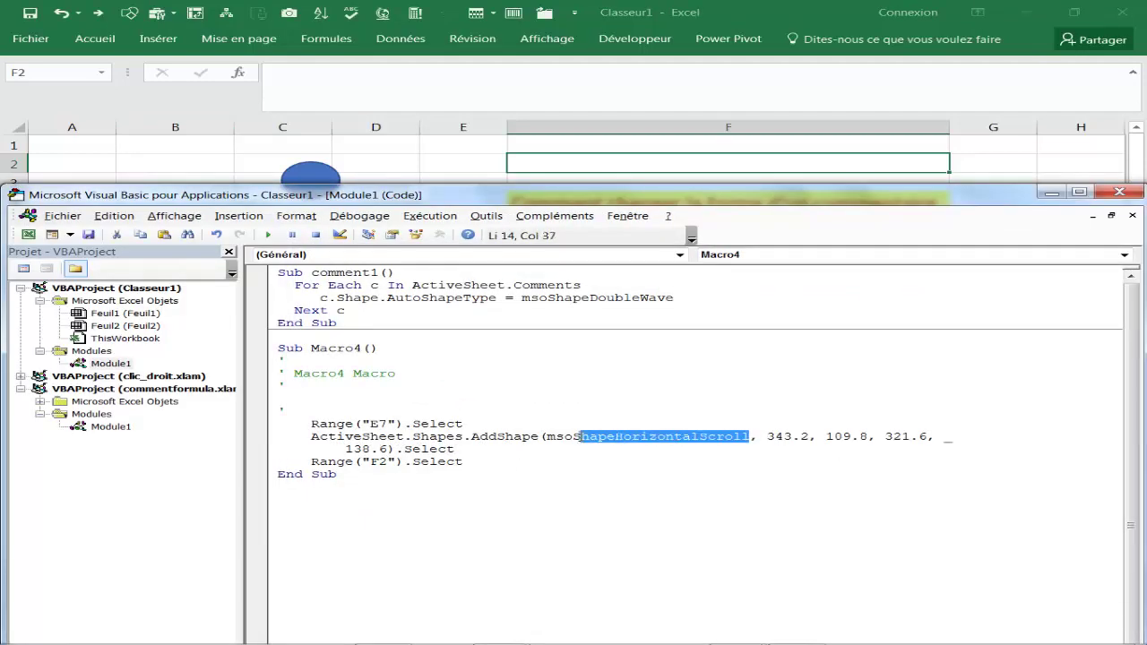
left_click(489, 498)
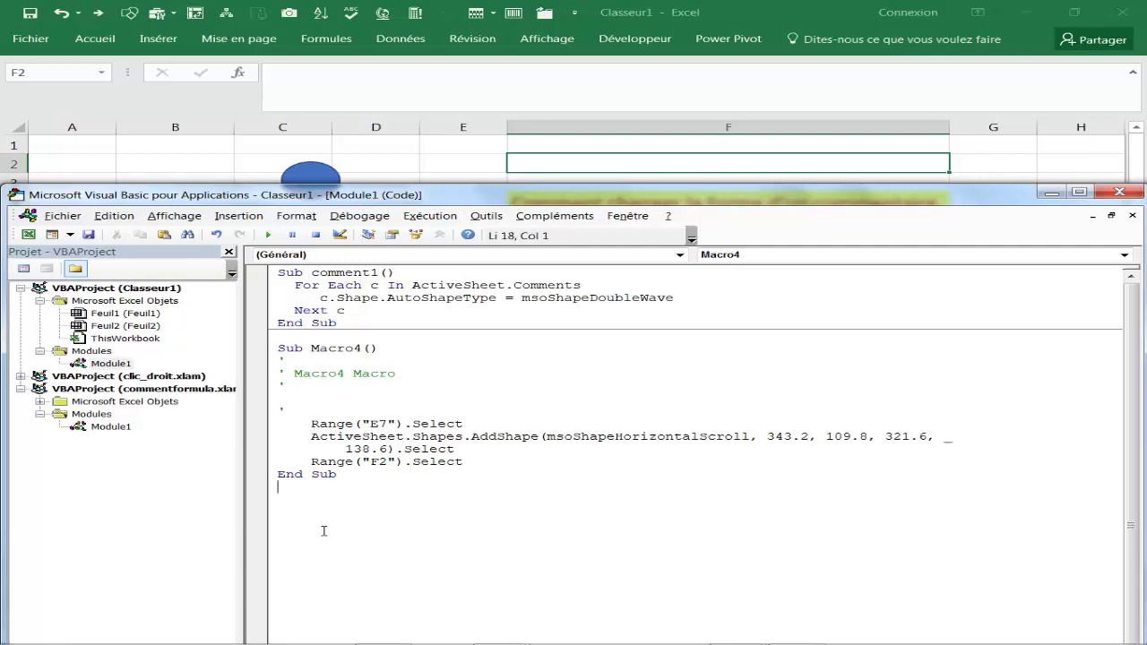
key("ctrl+v")
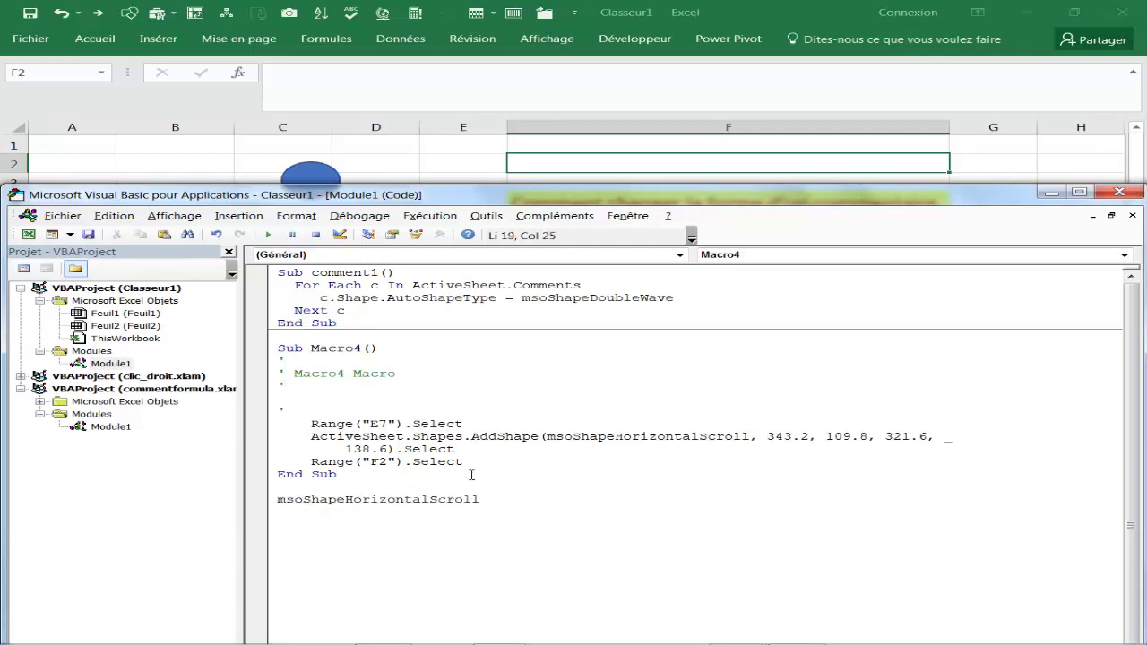
left_click_drag(377, 482, 279, 348)
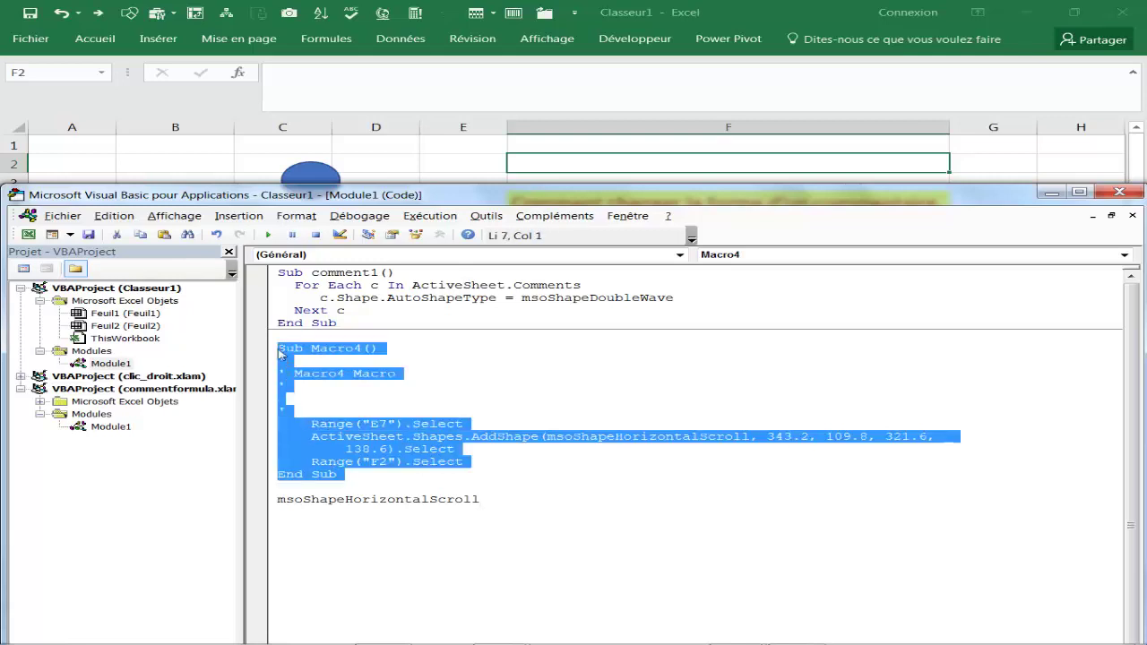
key("Delete")
left_click_drag(366, 325, 249, 266)
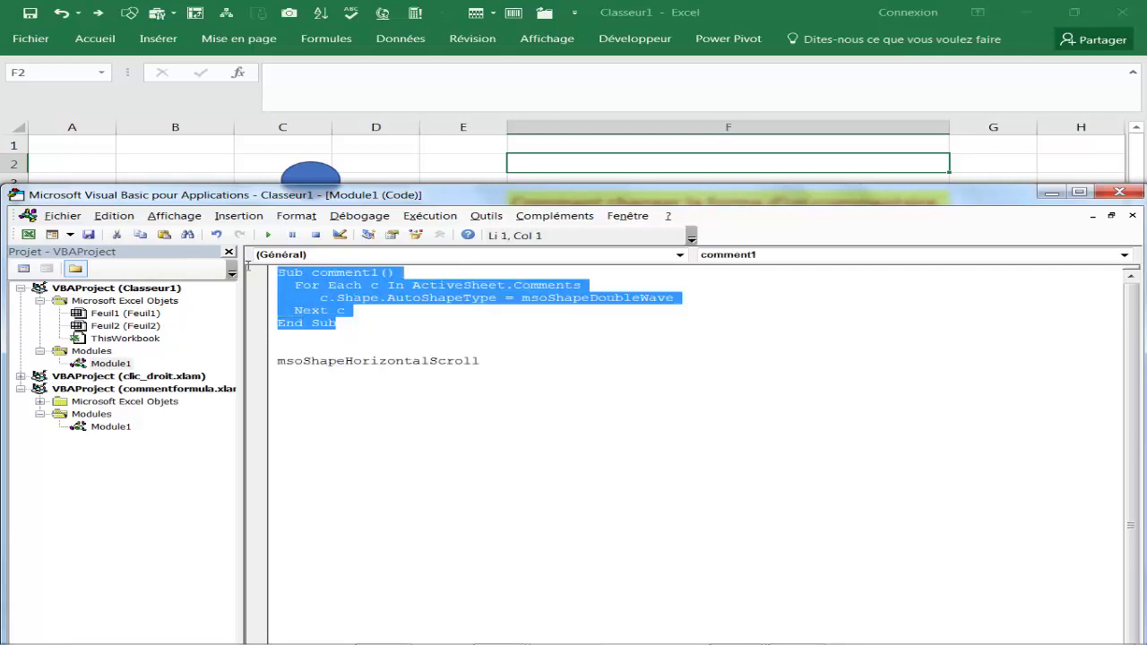
- Paste a copy of the comment1 procedure below it and rename it comment2
left_click(314, 340)
key("Return")
key("Return")
key("Return")
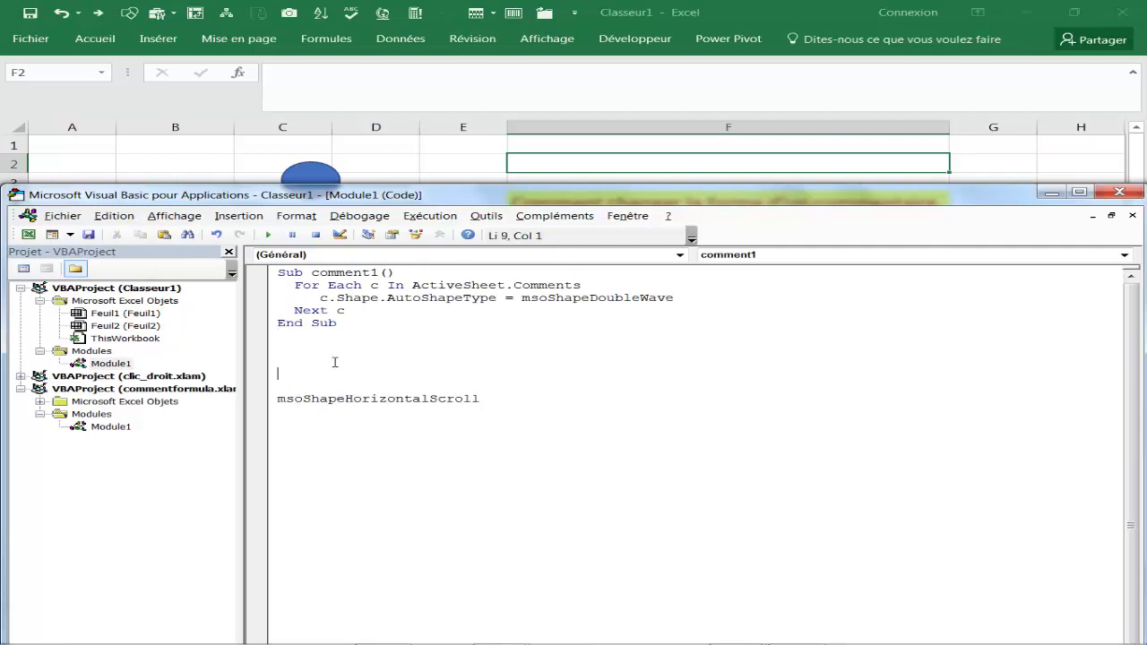
key("Return")
key("Return")
key("Return")
left_click(311, 361)
type("Sub comment1()   For Each c In ActiveSheet.Comments      c.Shape.AutoShapeType = msoShapeDoubleWave   Next c End Sub")
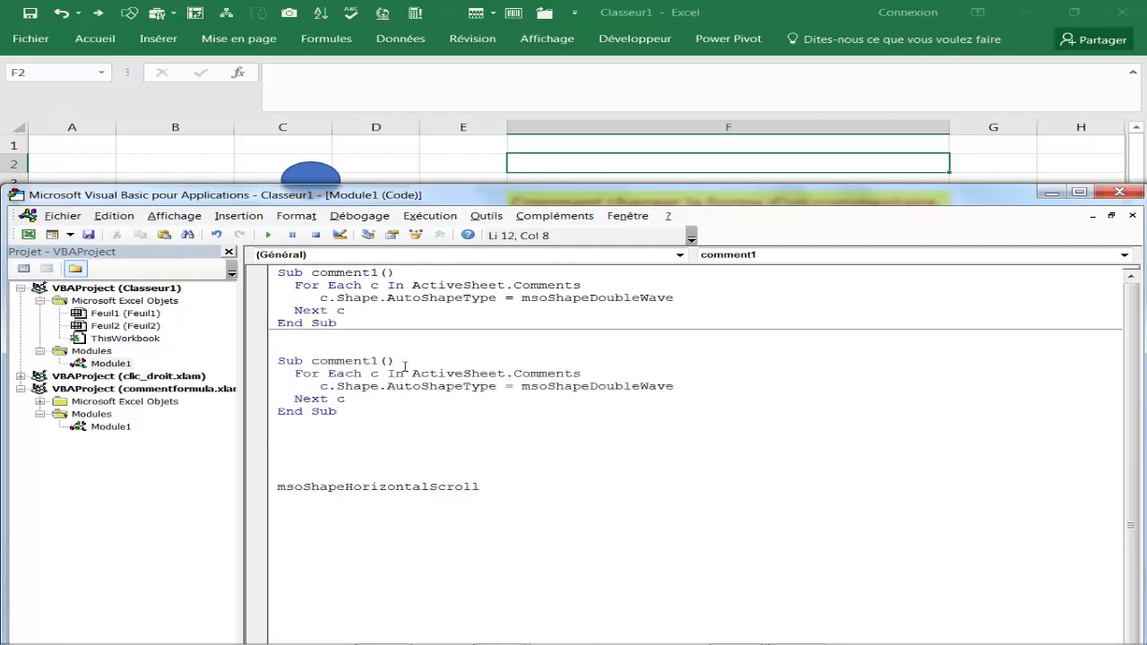
left_click(377, 361)
type("2")
- Replace msoShapeDoubleWave with msoShapeHorizontalScroll in comment2, delete the leftover line, and close the editor
left_click_drag(489, 488, 247, 491)
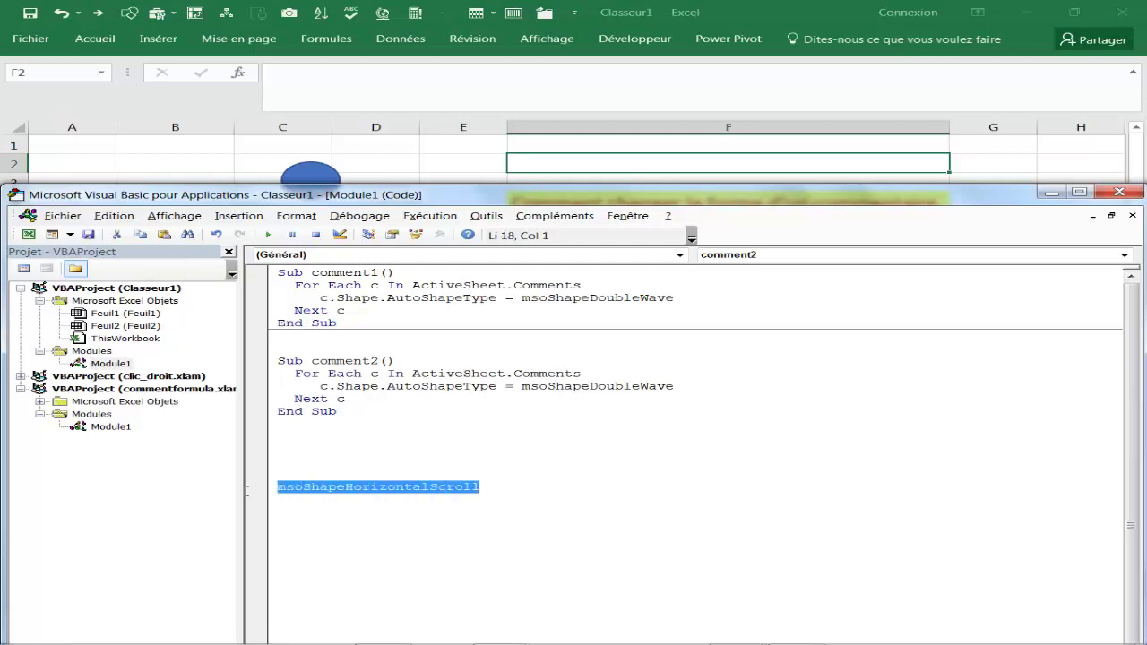
left_click_drag(681, 387, 512, 387)
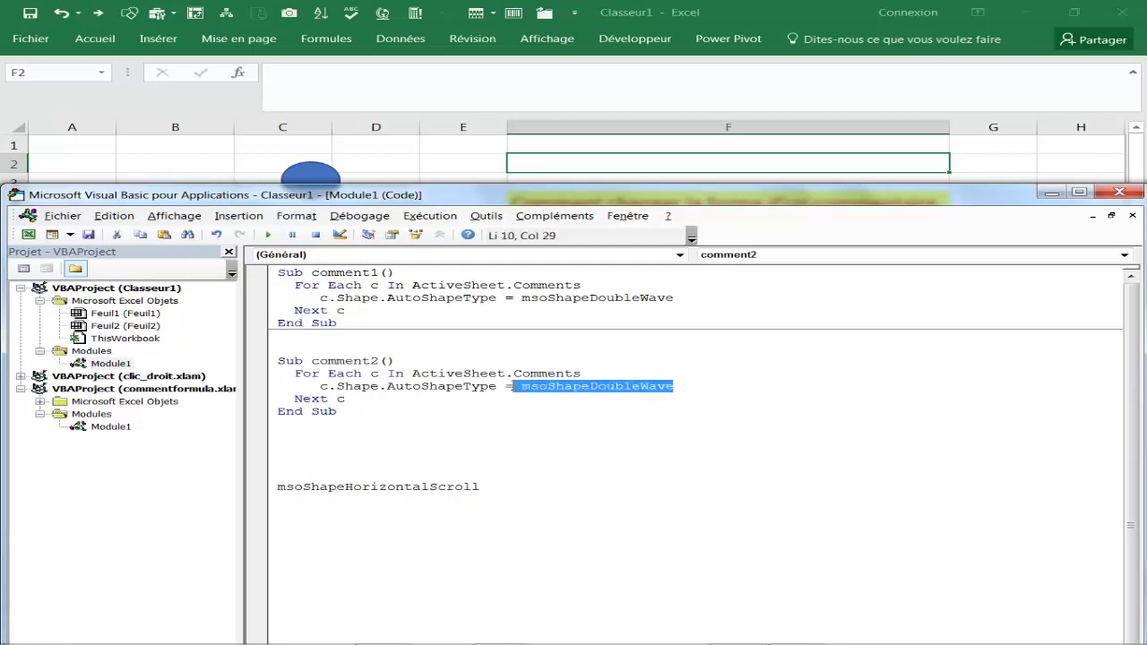
key("Delete")
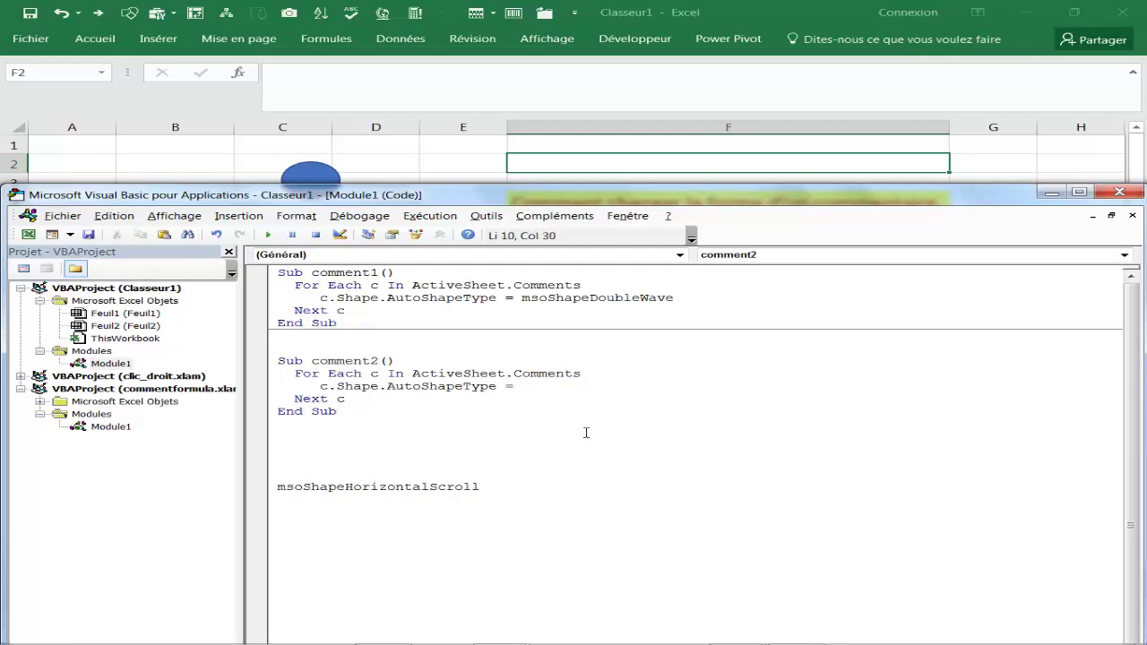
key("ctrl+v")
left_click_drag(527, 482, 220, 480)
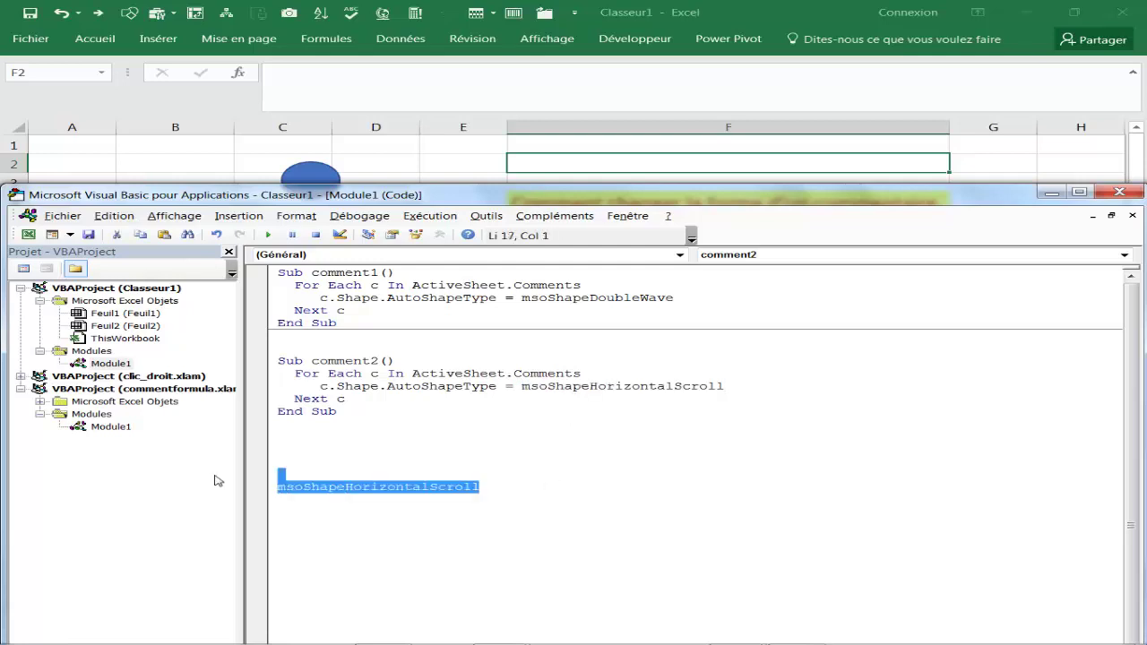
key("BackSpace")
key("BackSpace")
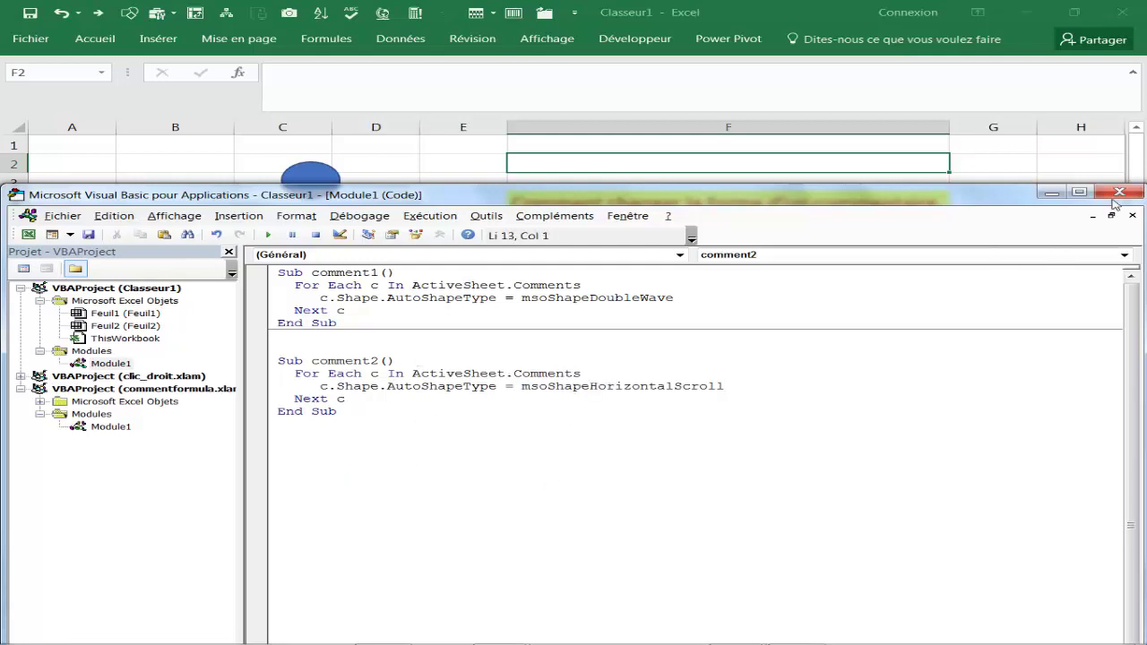
left_click(1118, 194)
- Duplicate the blue oval from C3 into column B and assign it the comment2 macro
left_click(391, 224)
right_click(298, 185)
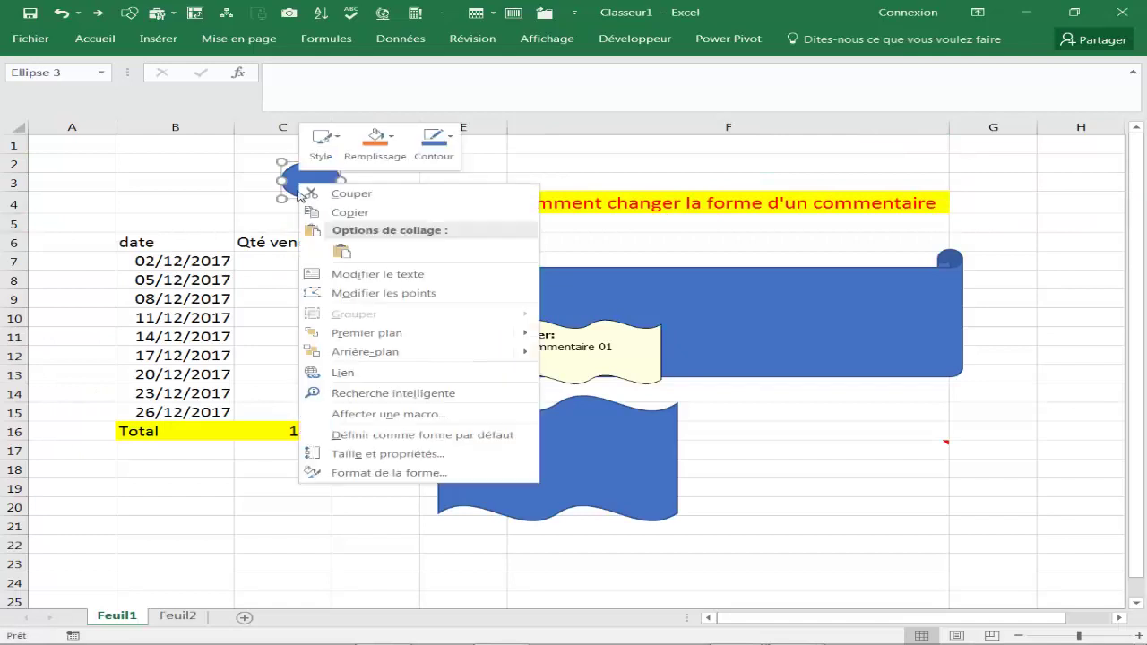
key("Escape")
left_click_drag(306, 180, 179, 186, "ctrl")
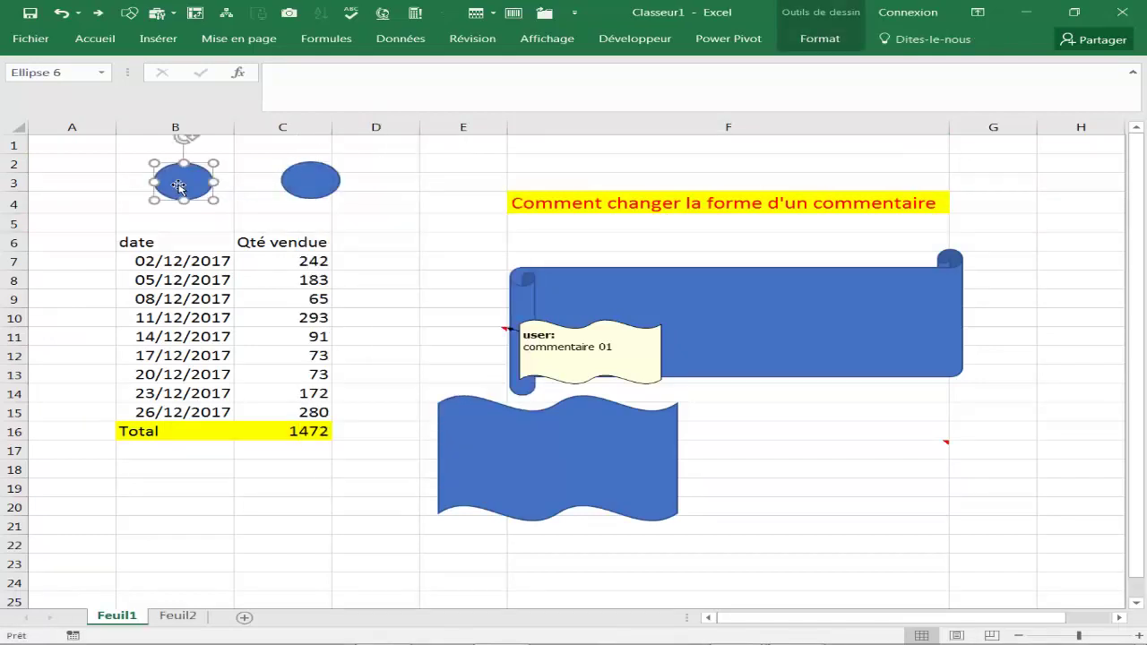
right_click(180, 187)
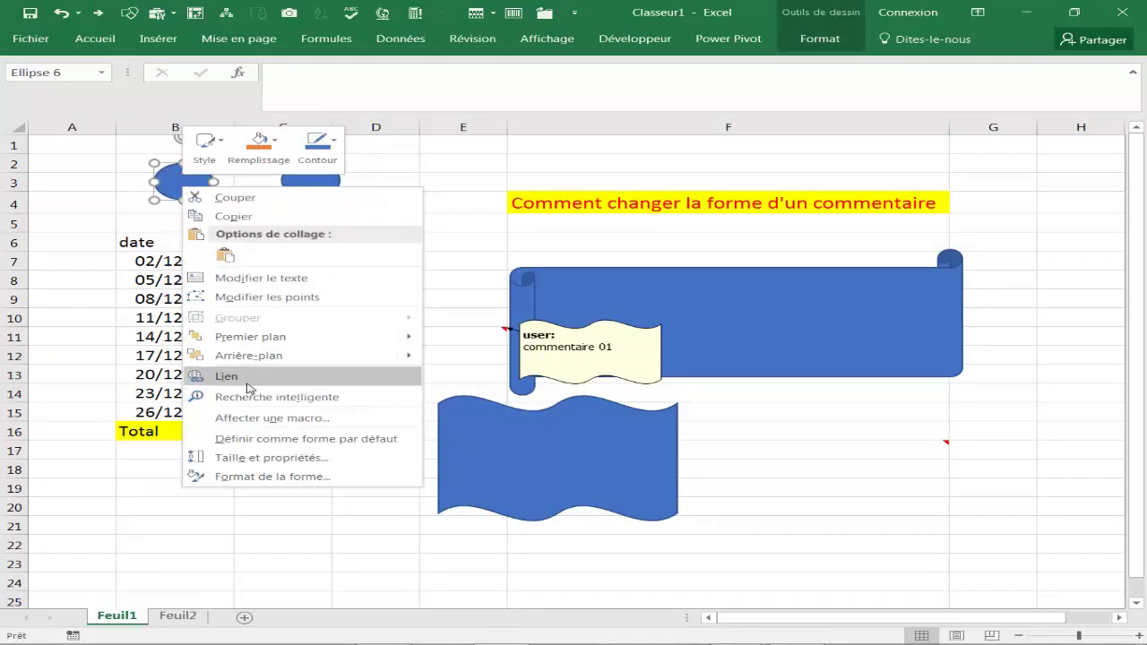
left_click(250, 418)
left_click(75, 338)
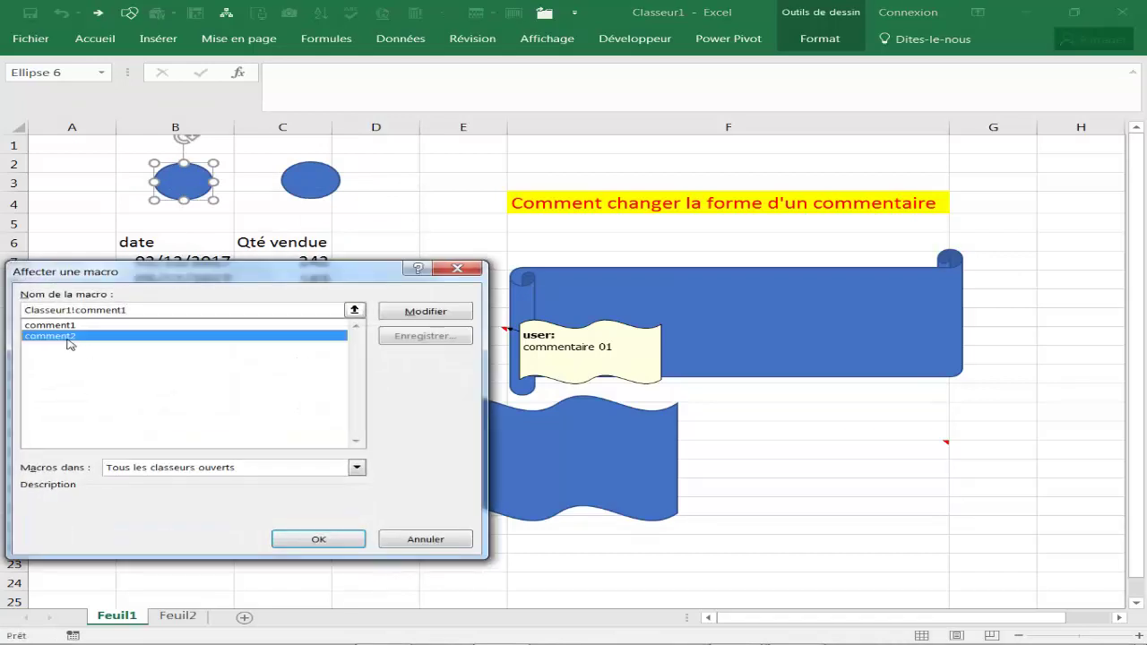
left_click(301, 542)
- Show the comment on cell F17 permanently via Modifier le commentaire
left_click(883, 454)
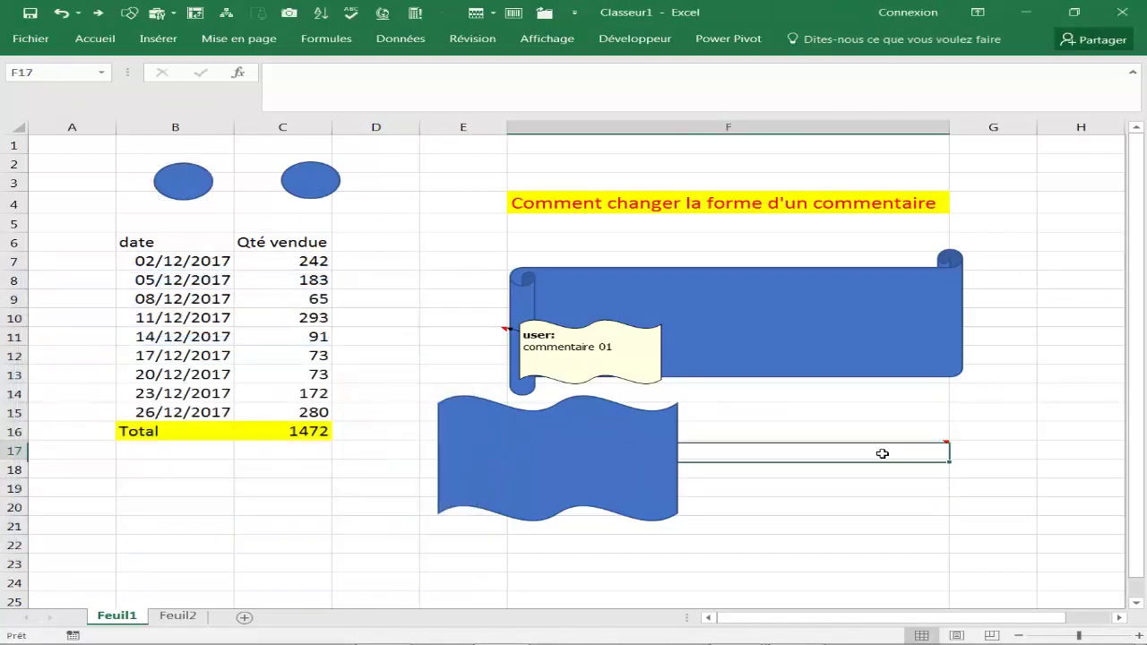
right_click(884, 455)
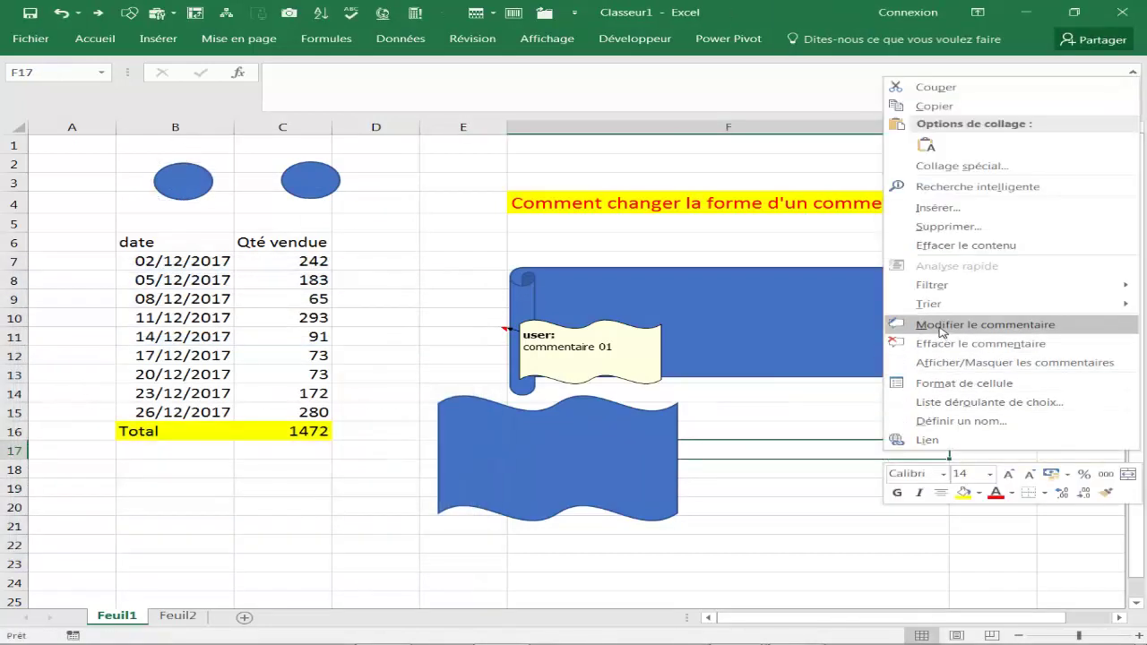
left_click(1012, 362)
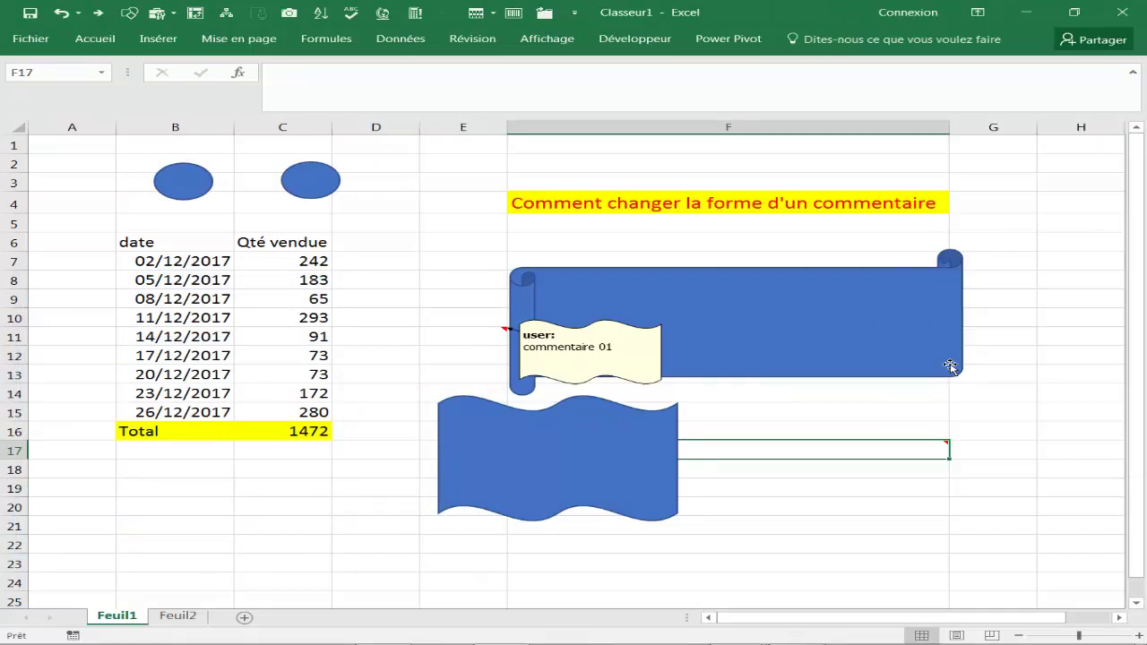
left_click(832, 484)
- Delete the large blue scroll shape and the blue double-wave shape
left_click_drag(772, 375, 892, 296)
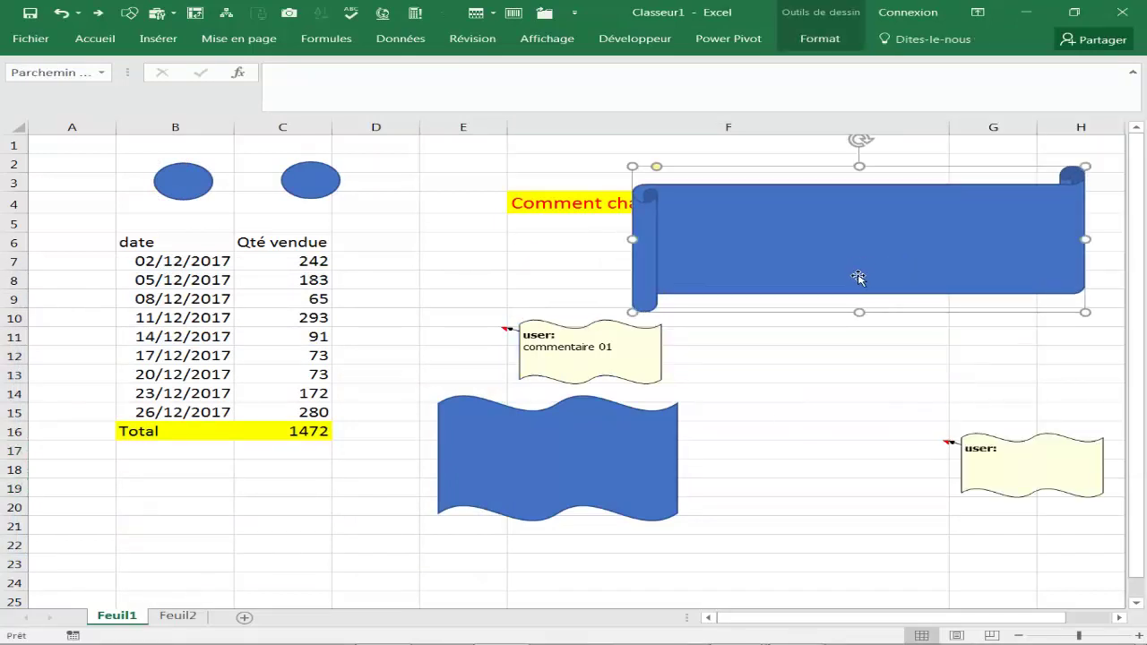
key("Delete")
left_click(757, 356)
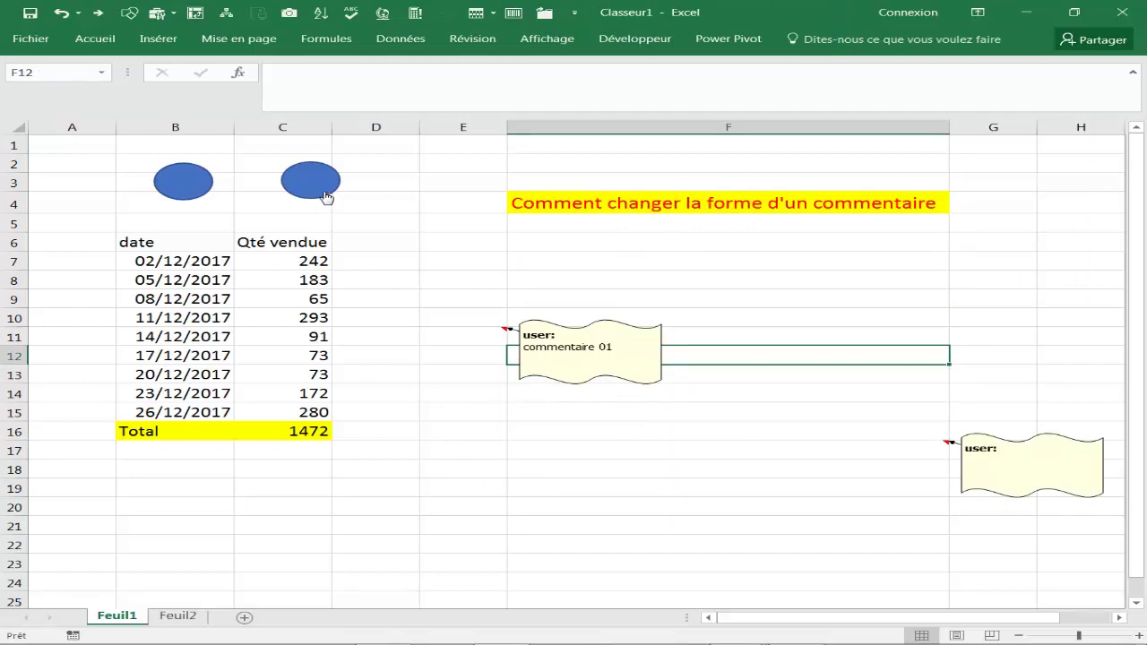
left_click(177, 188)
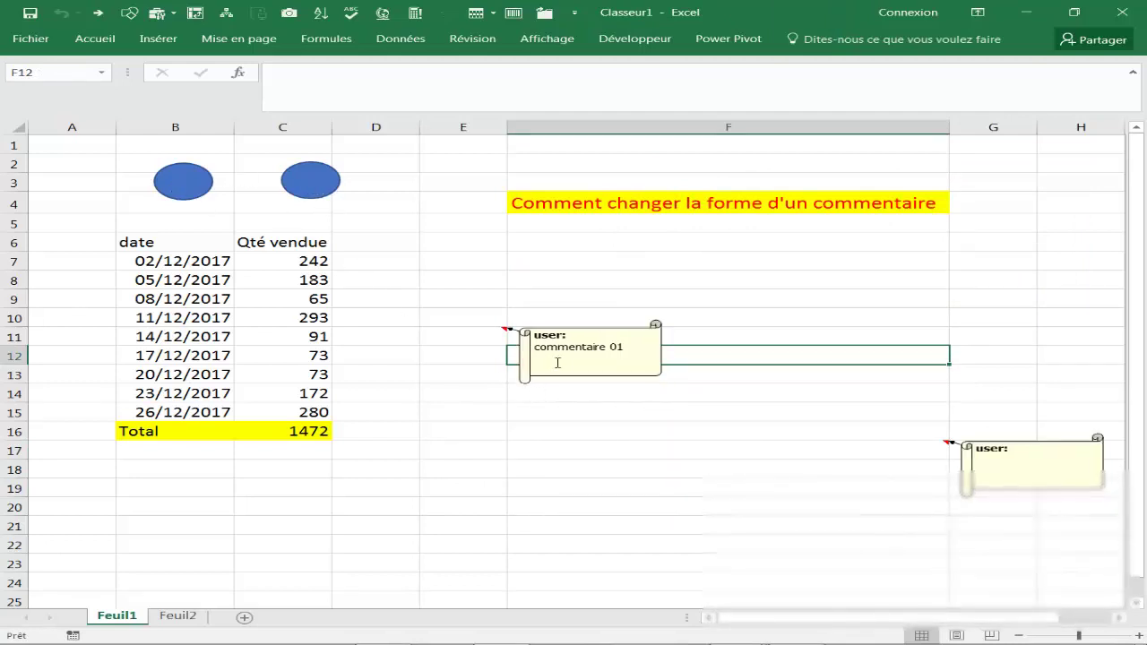
left_click(310, 191)
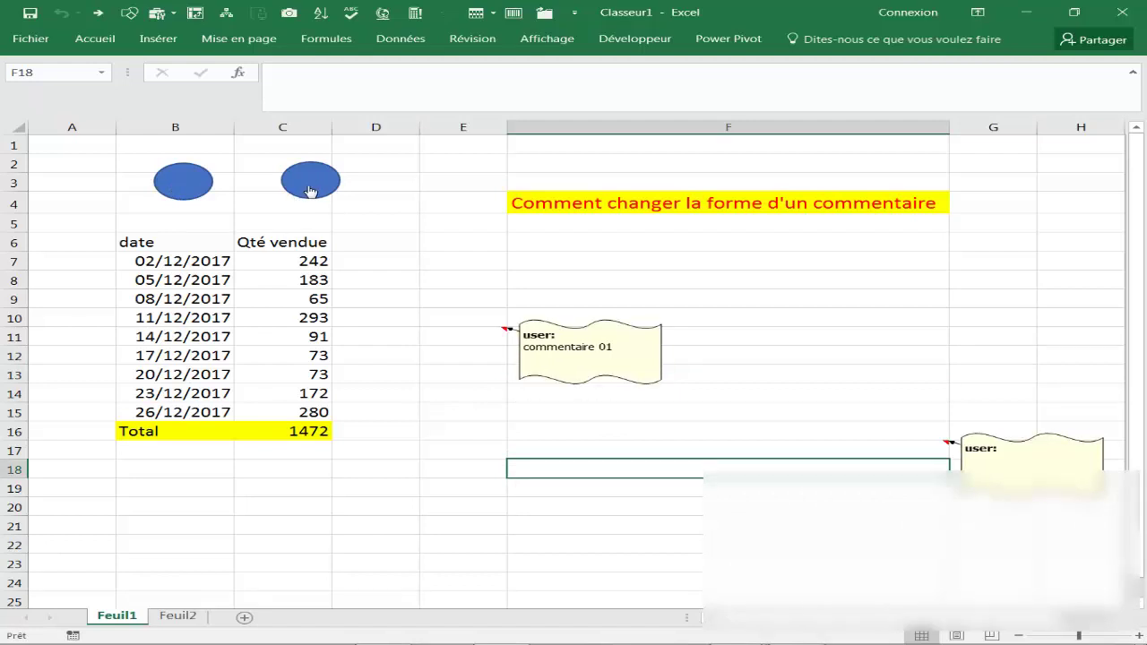
left_click(213, 465)
left_click(199, 196)
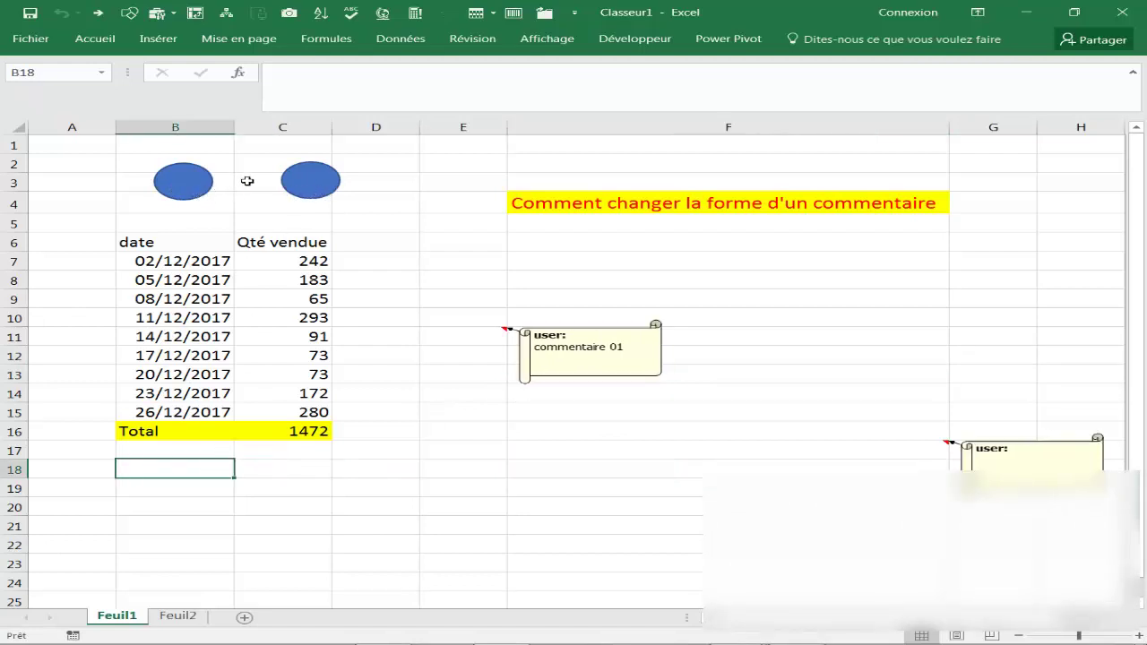
left_click(310, 188)
left_click(184, 193)
left_click(296, 190)
left_click(448, 482)
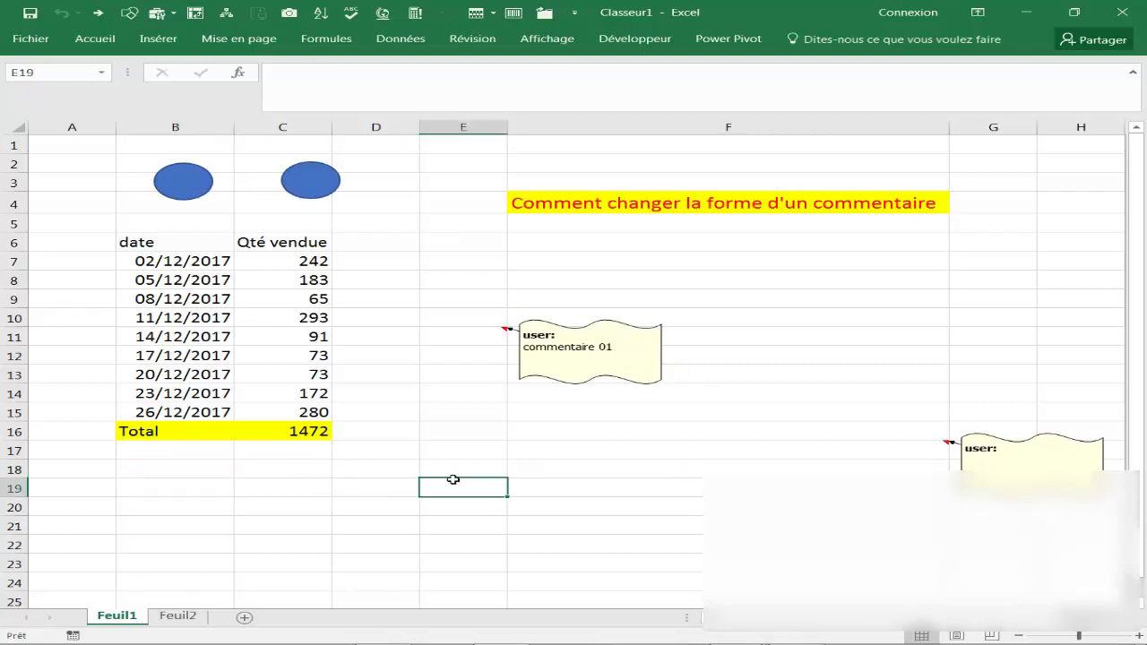